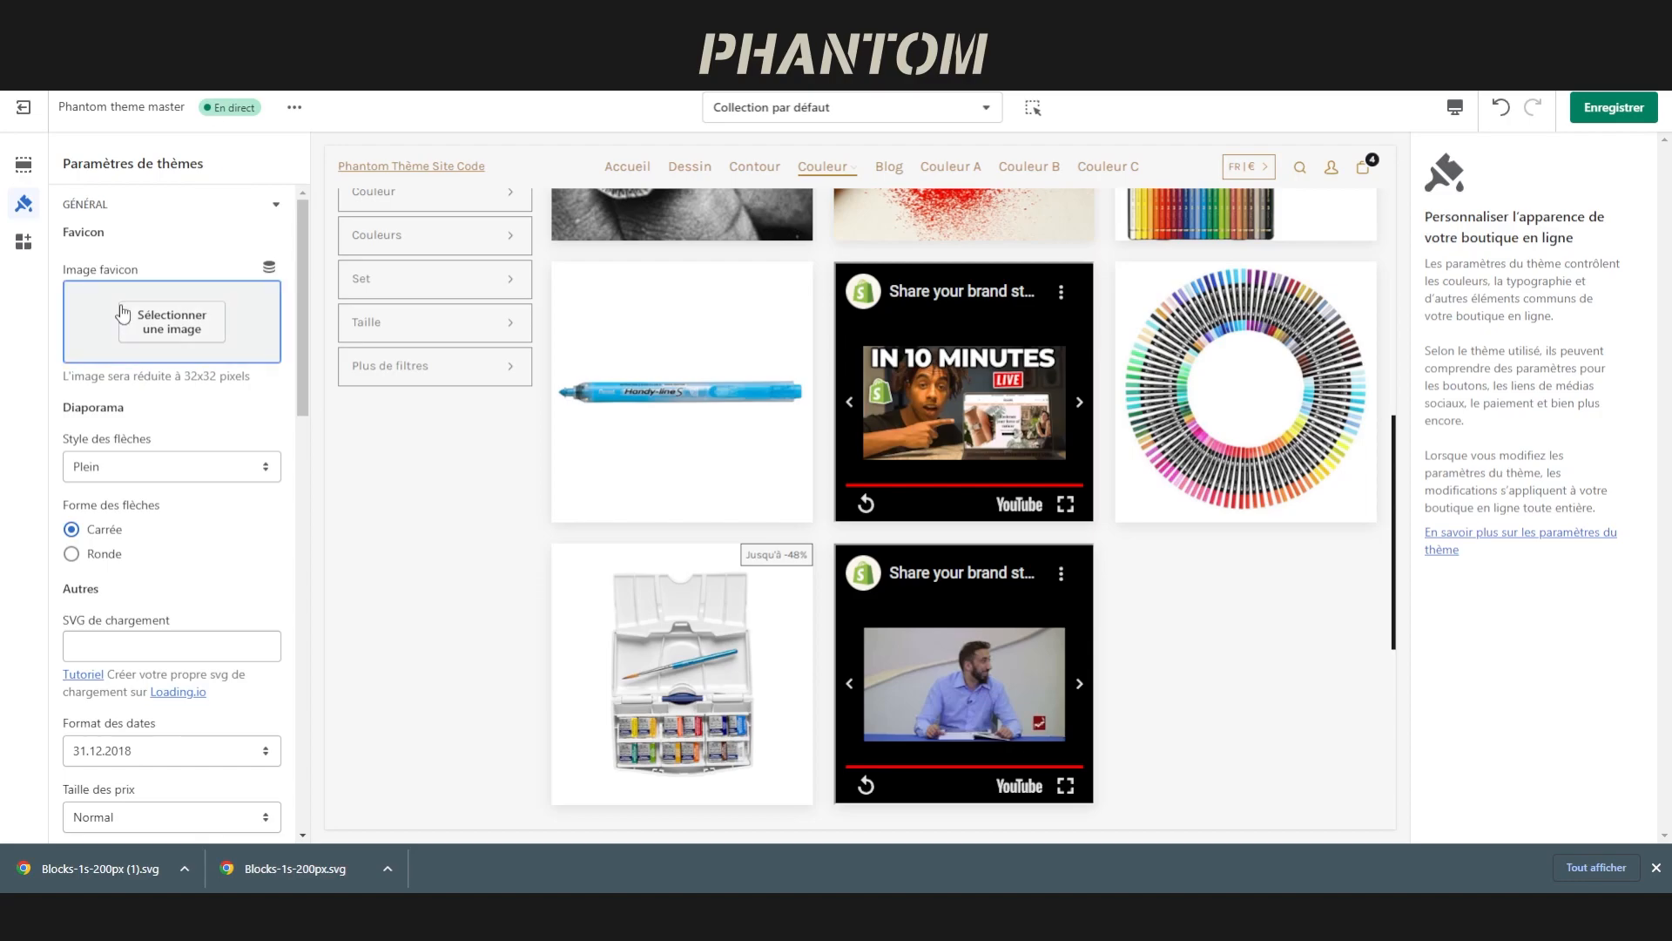
Set the slideshow arrow style to En pointillés and the arrow shape to Ronde, with the home page as preview
scroll(126, 317, down, 2)
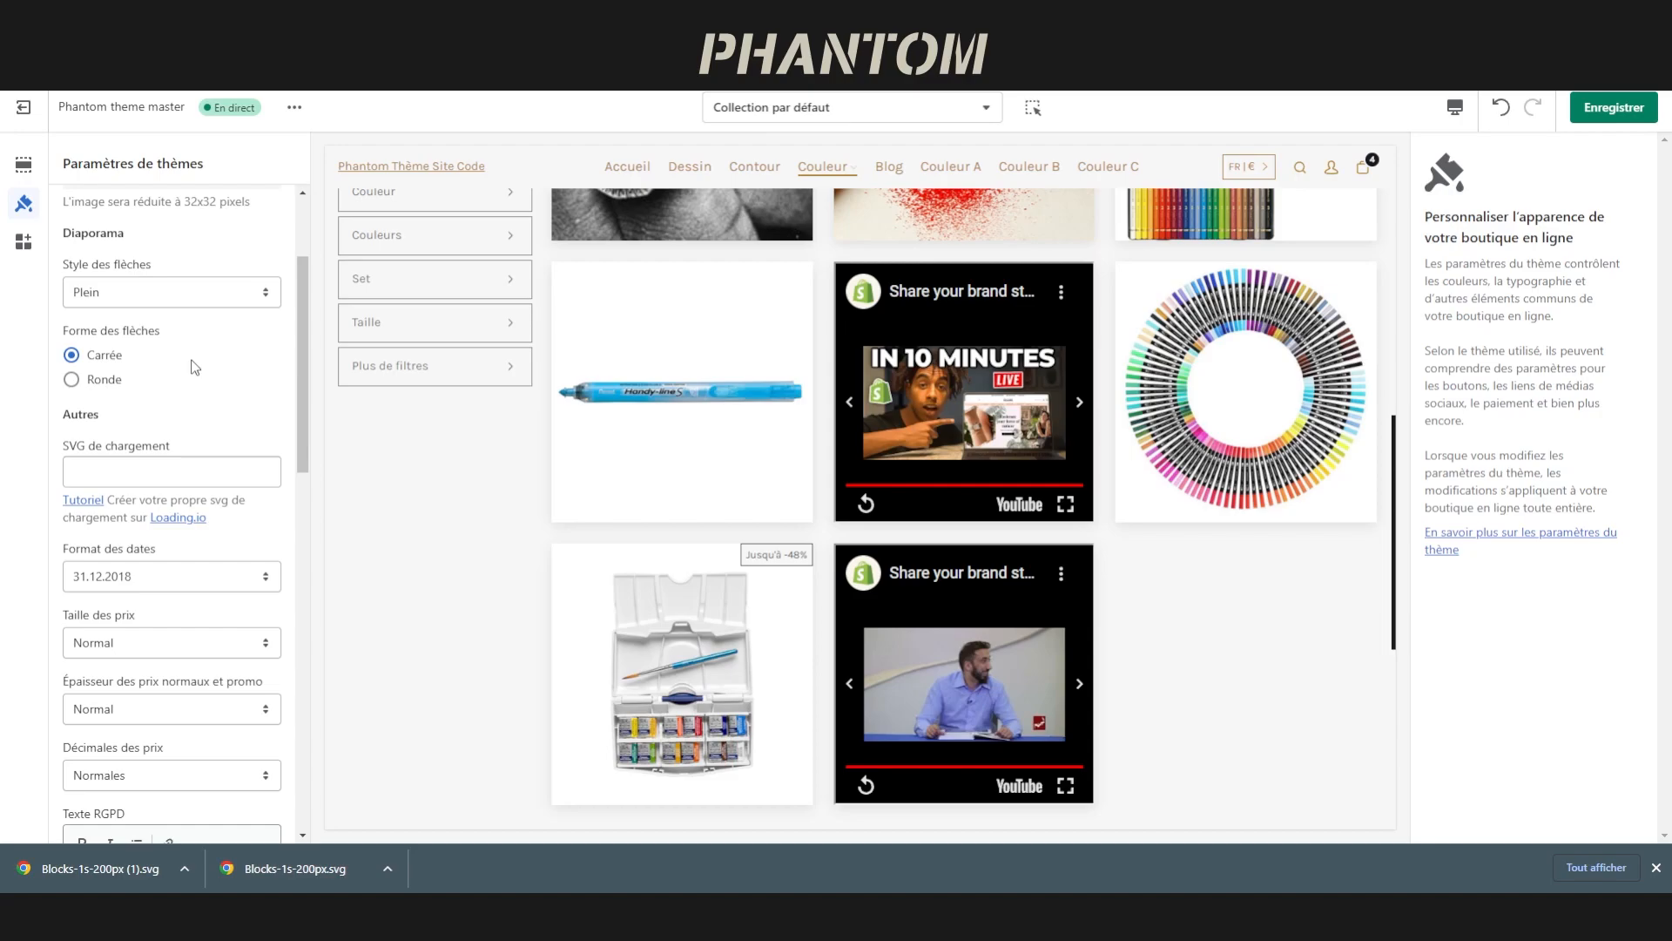
click(361, 170)
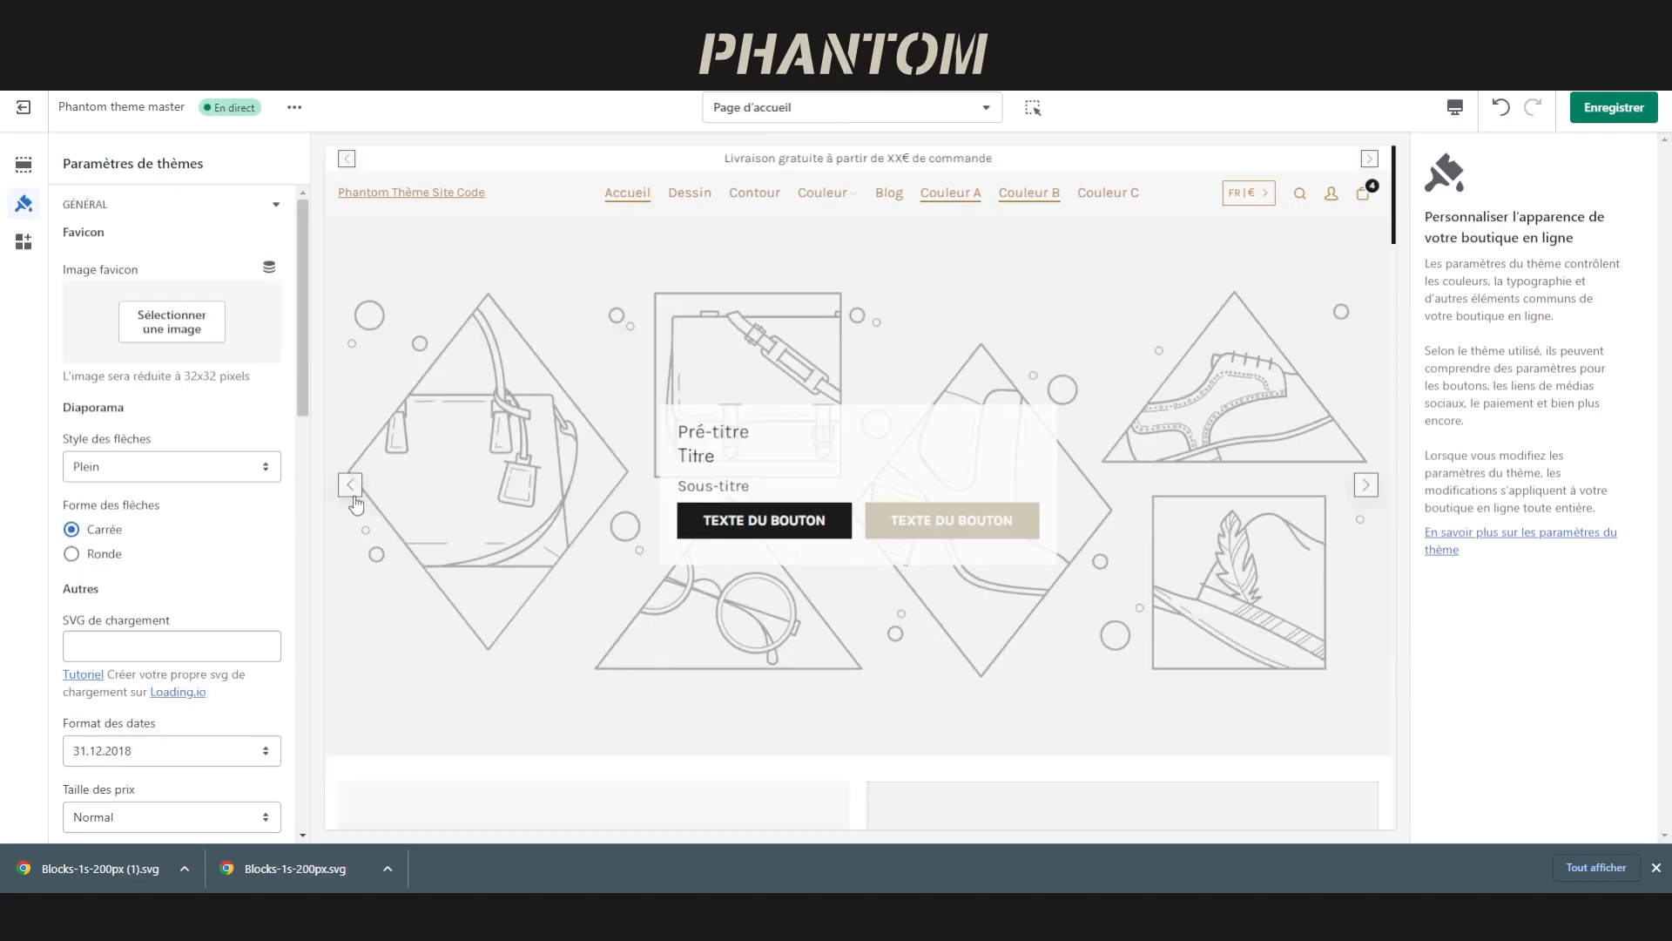
click(193, 470)
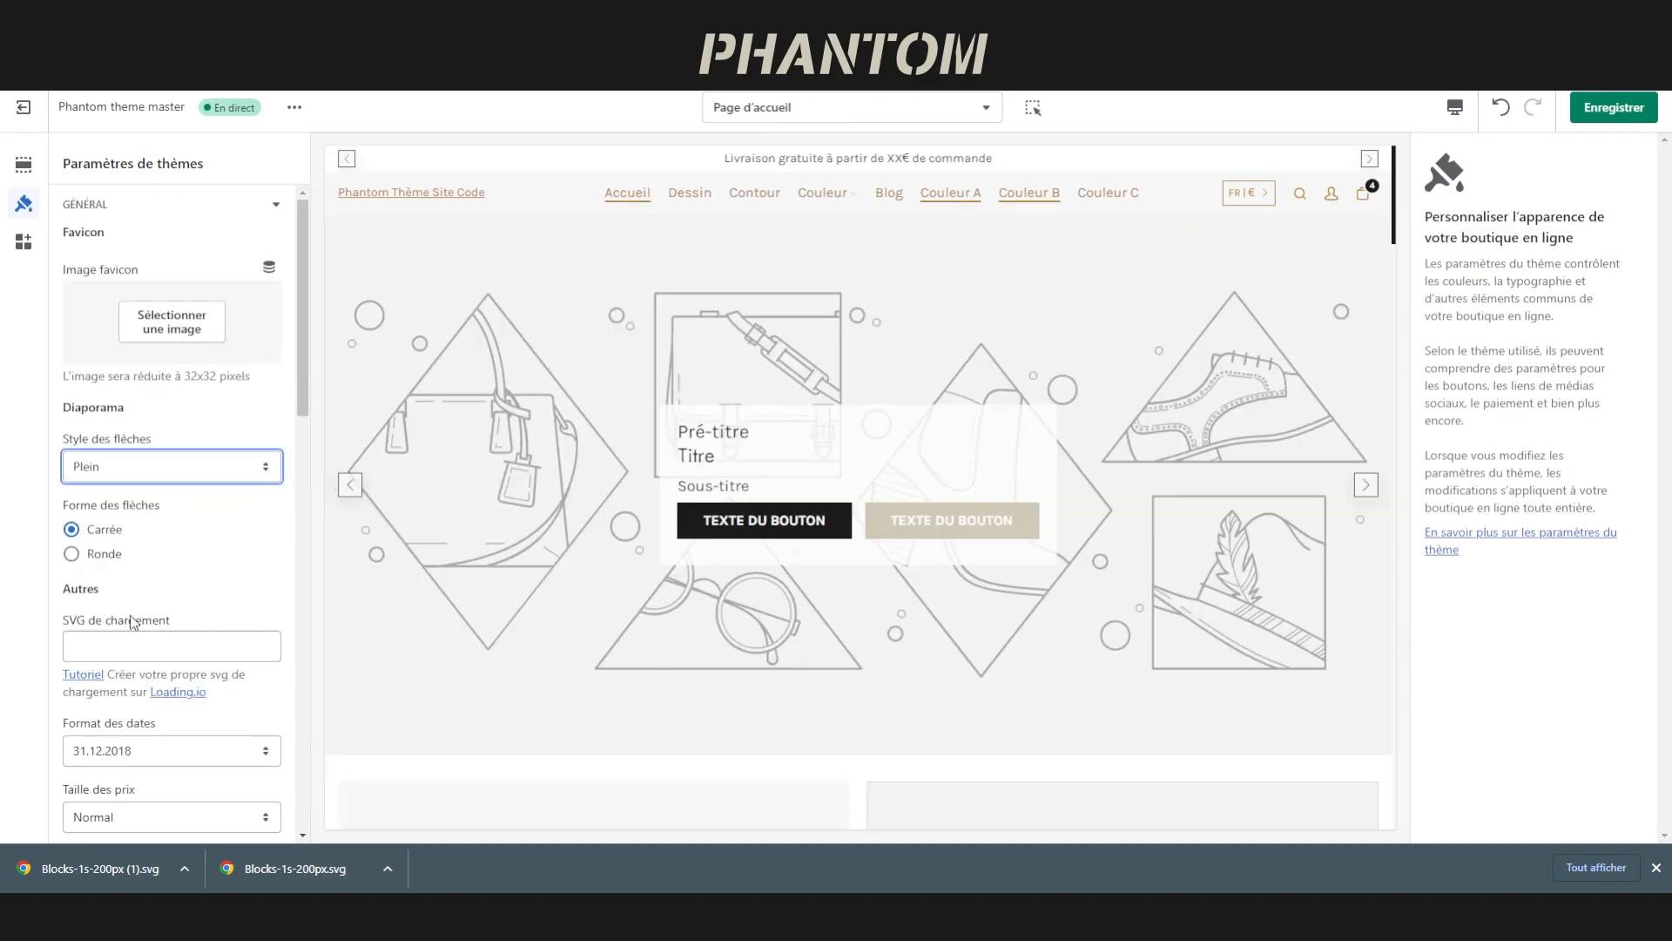
click(169, 478)
click(131, 668)
click(259, 548)
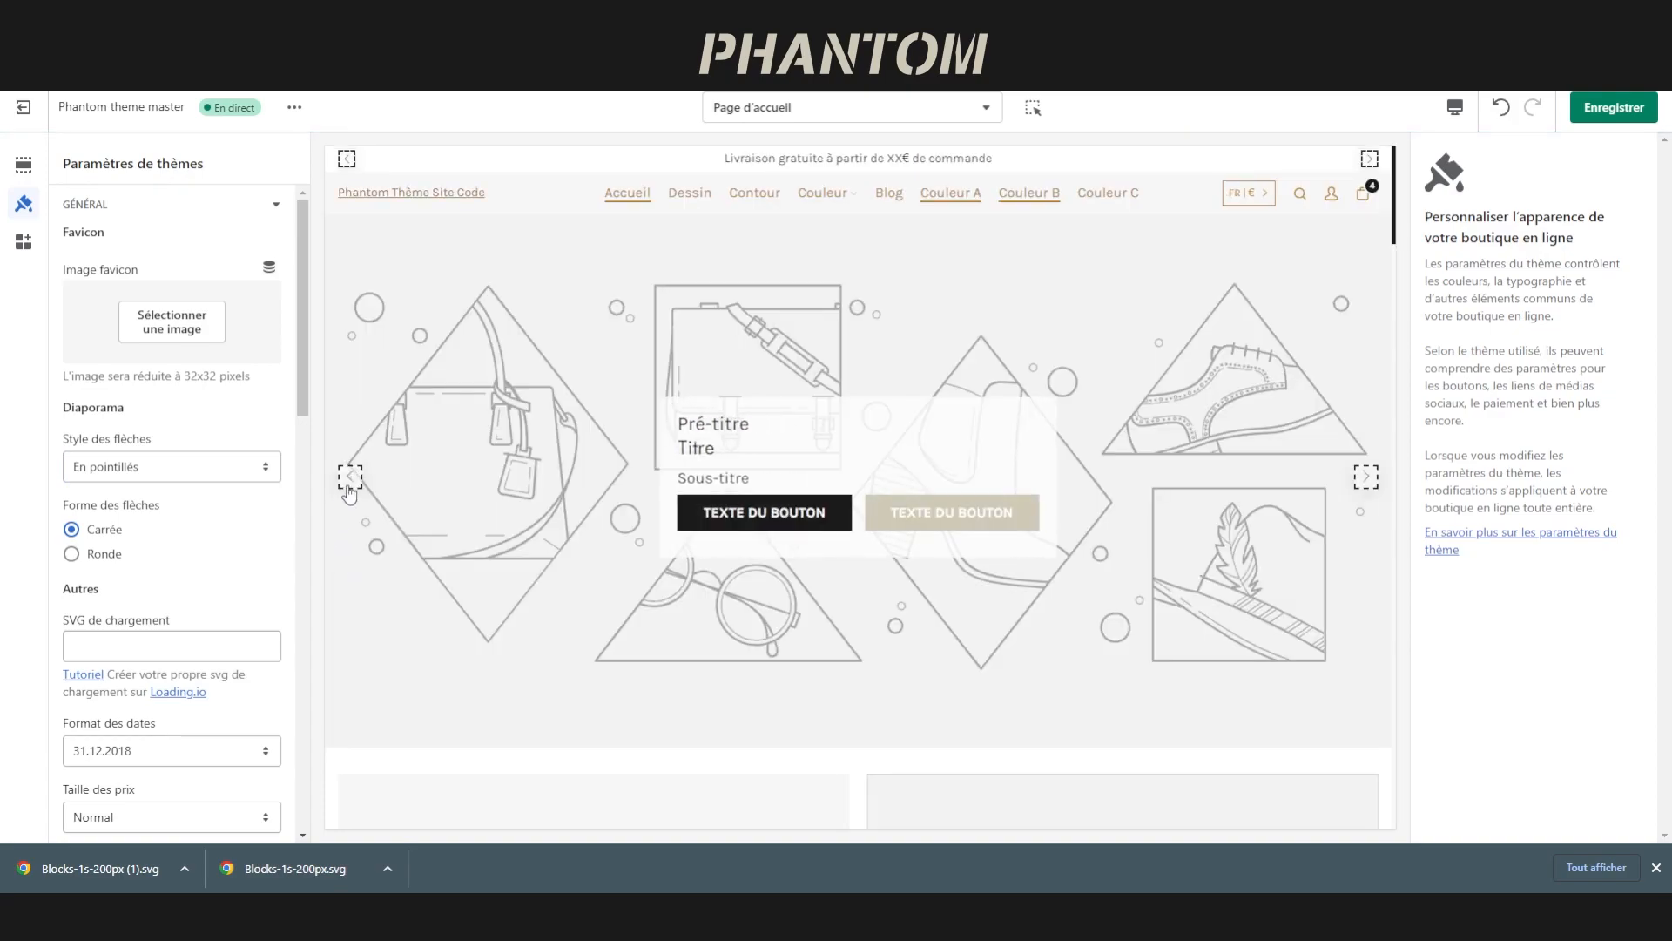
click(88, 558)
Preview the Couleur collection and load its remaining products to check the loading animation
scroll(137, 601, down, 3)
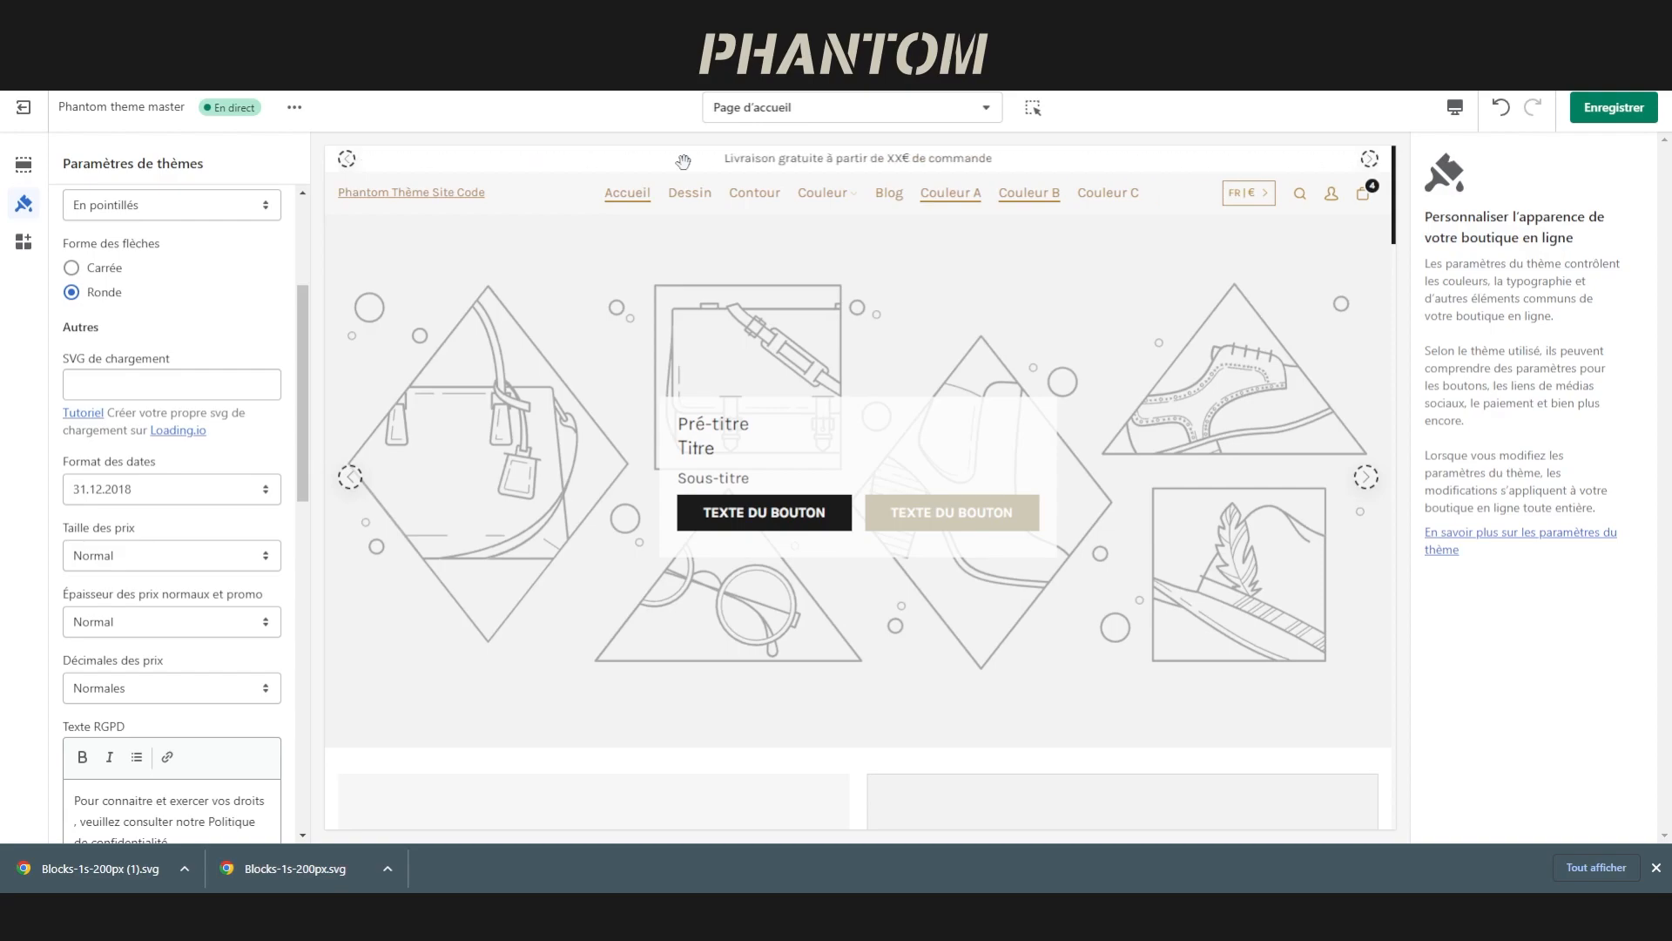
click(826, 192)
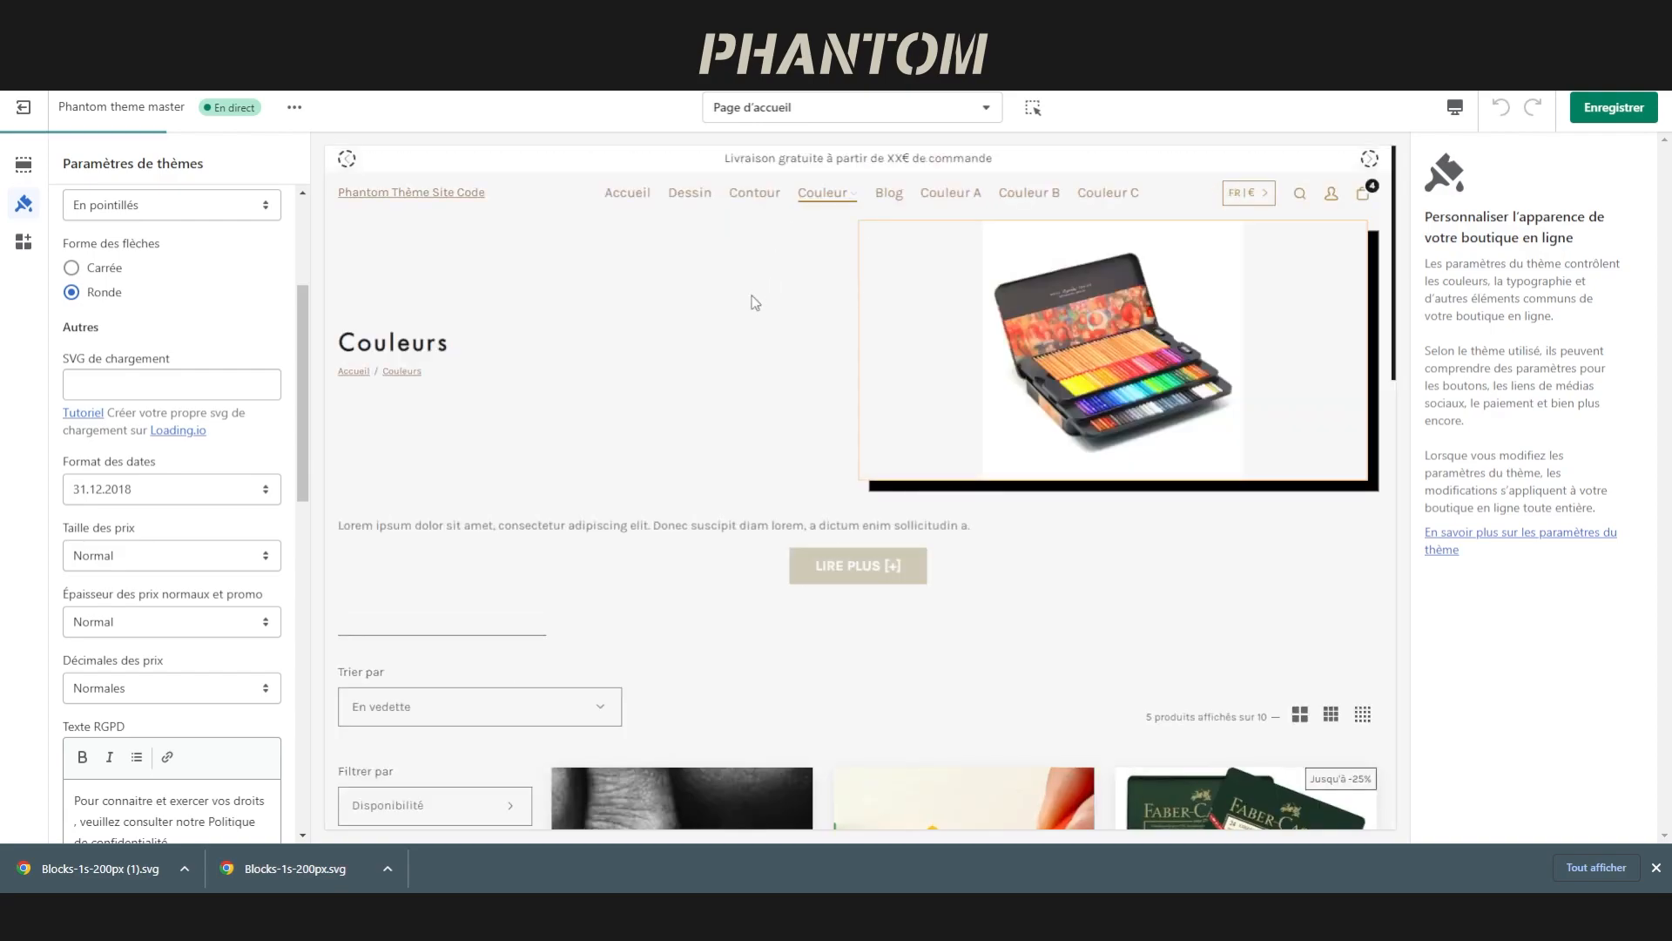
scroll(749, 296, down, 10)
scroll(616, 720, down, 1)
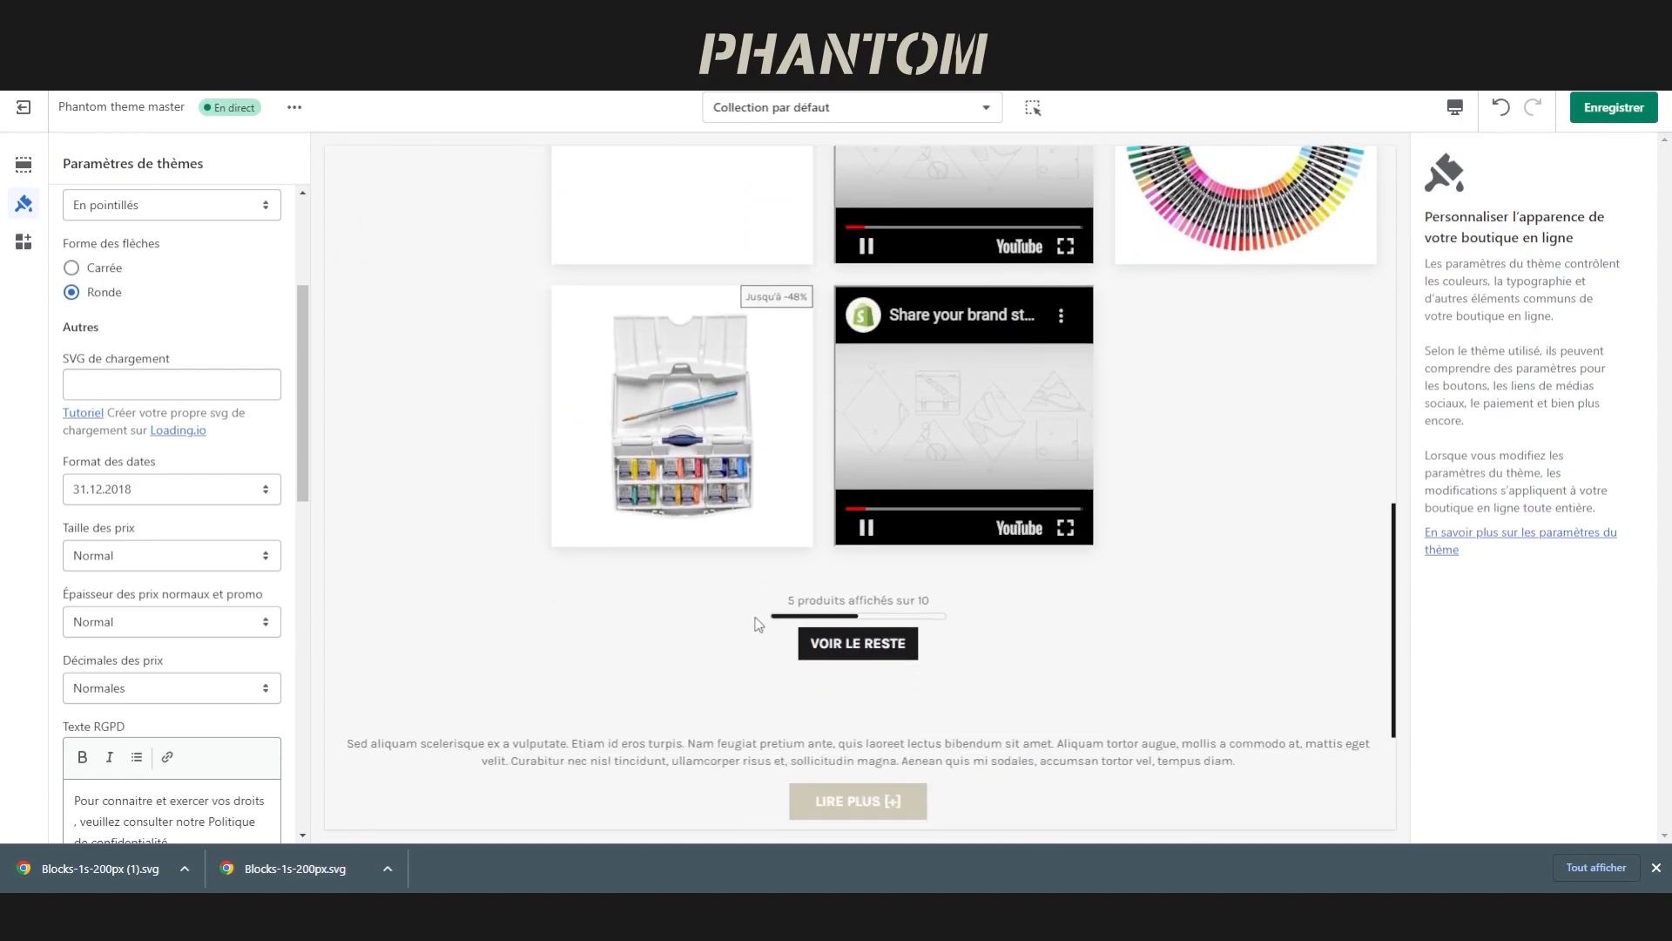
click(837, 647)
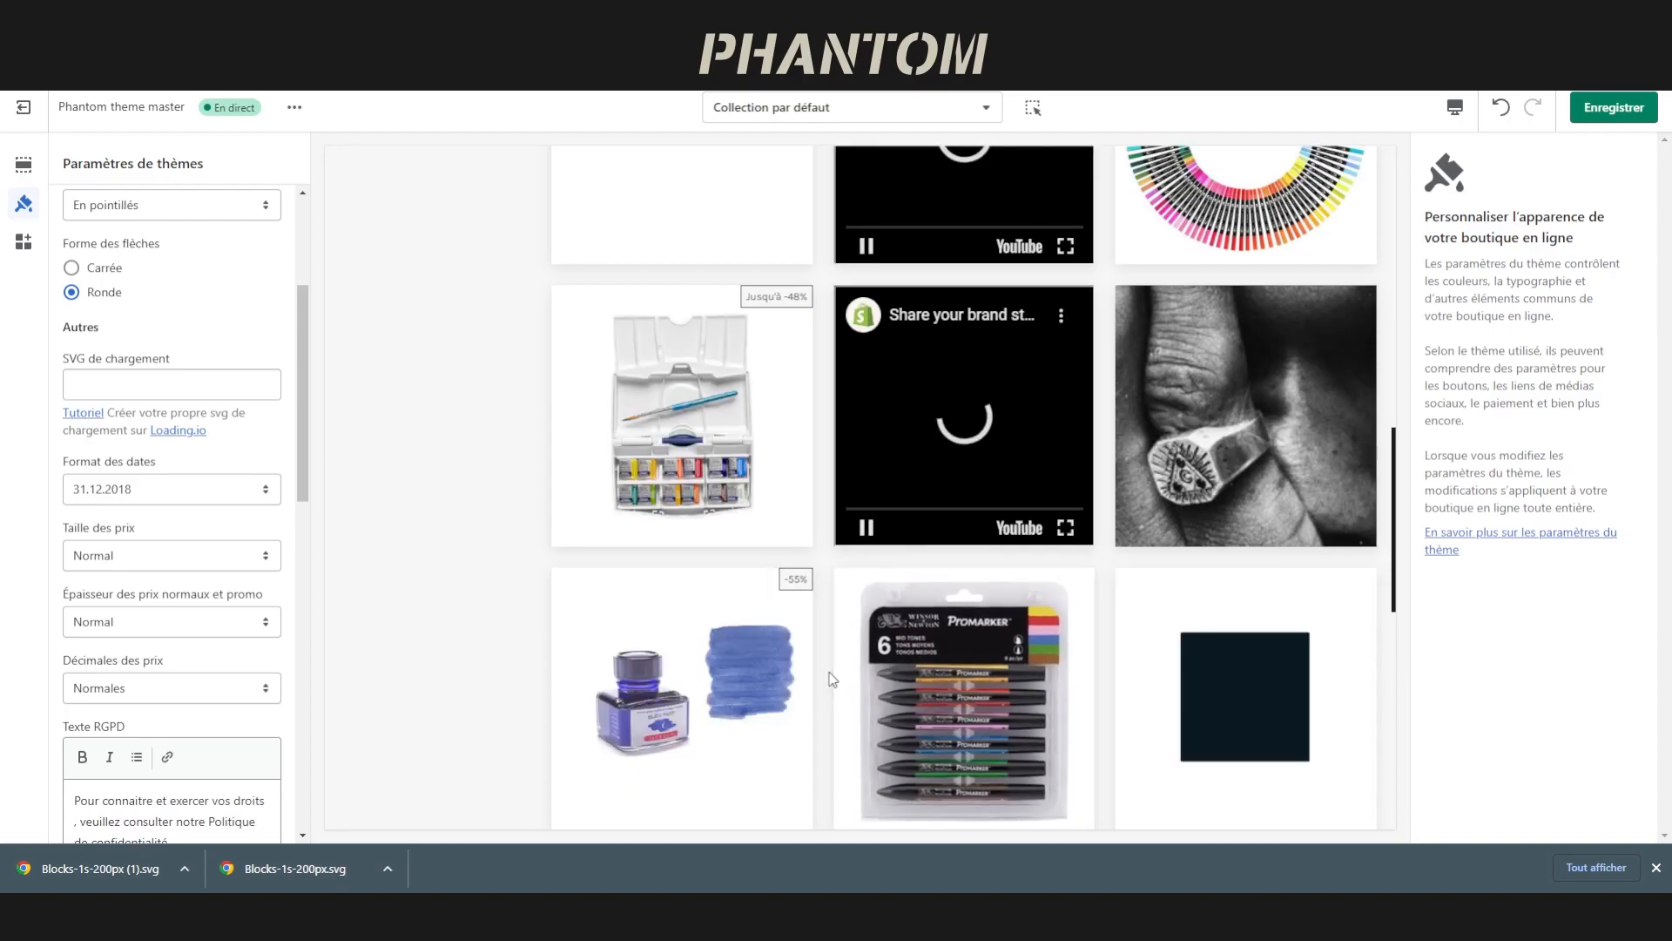
scroll(484, 485, down, 5)
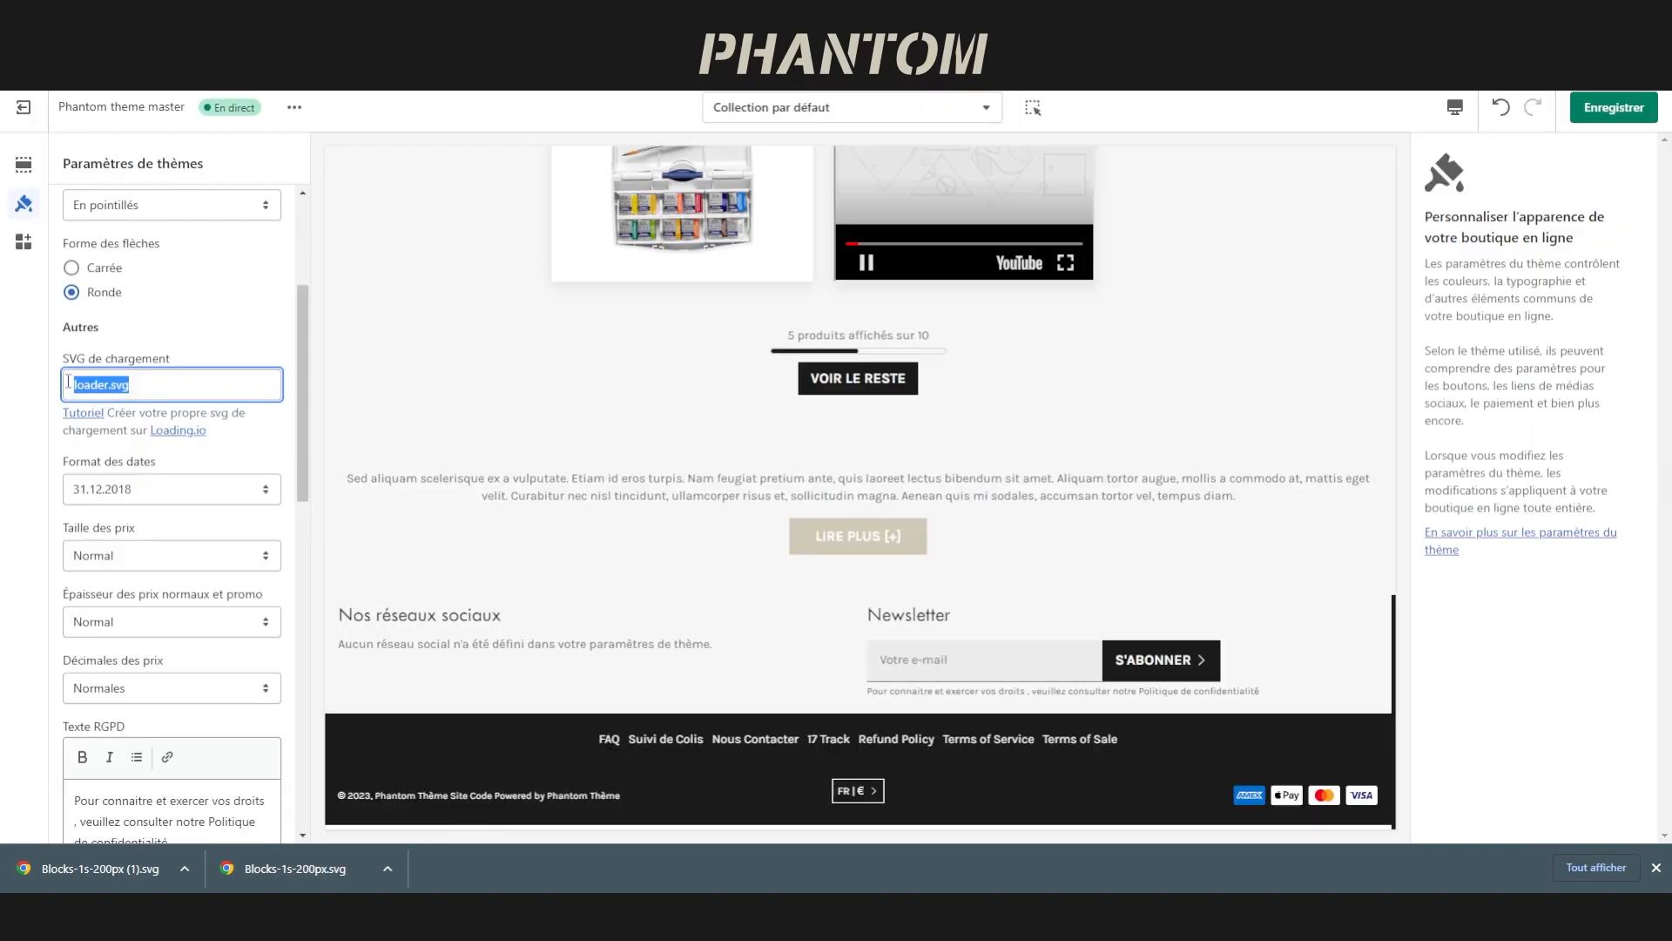
Set the loading SVG to loader.svg and test it by loading the rest of the collection's products
click(91, 384)
drag(109, 385, 146, 386)
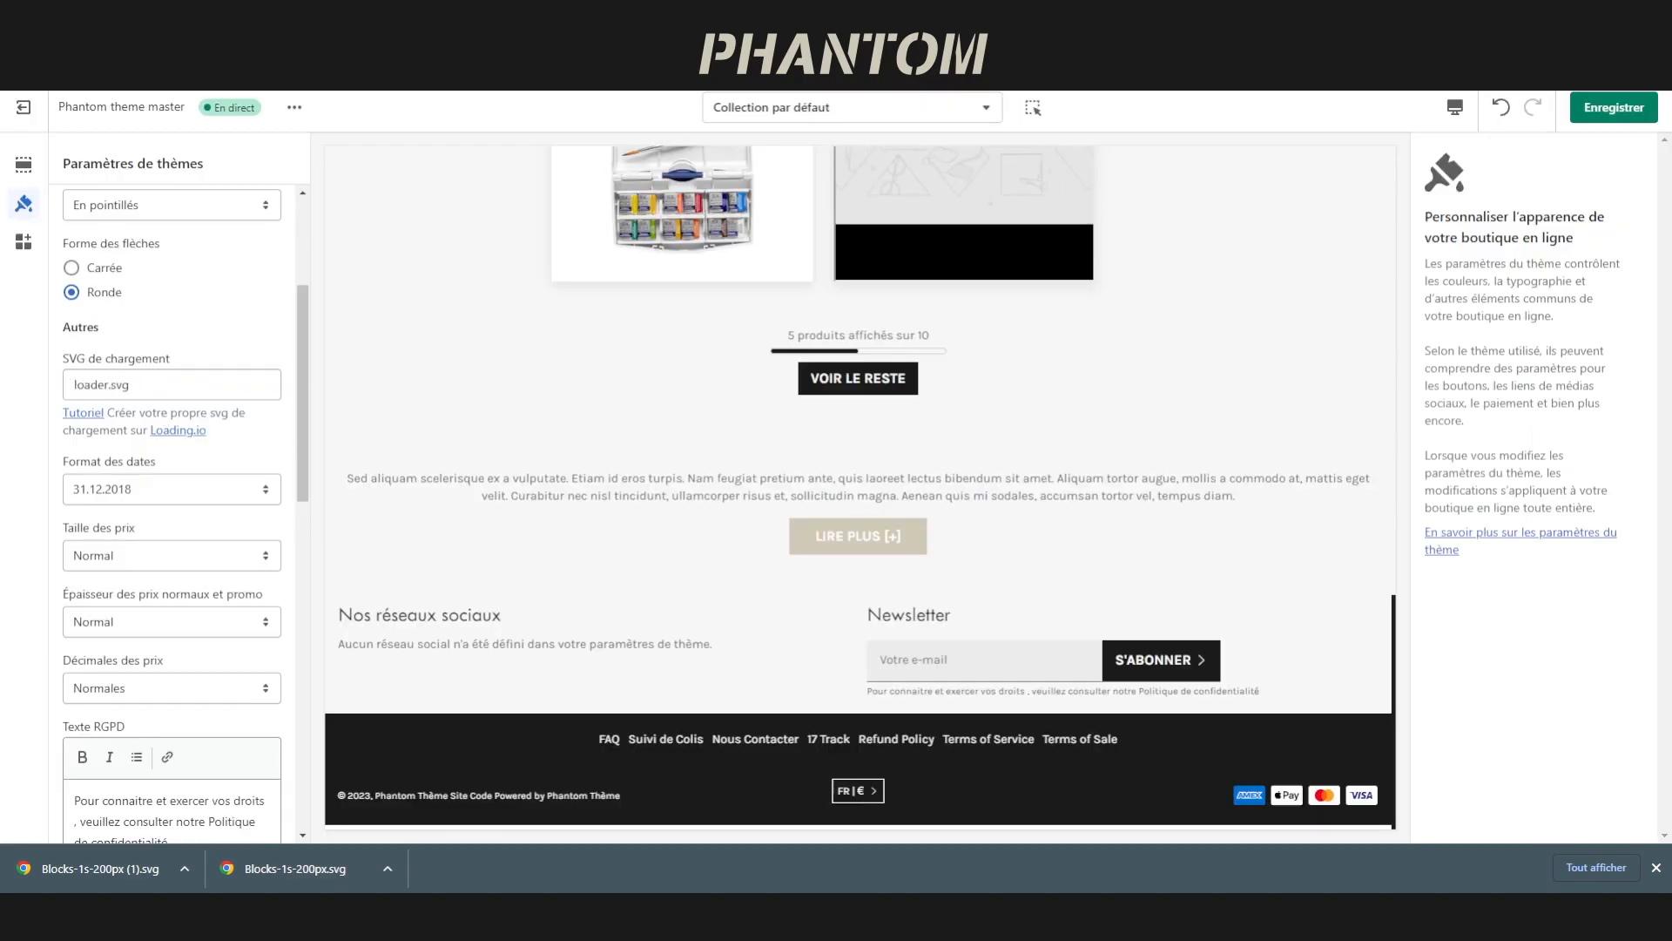
click(854, 376)
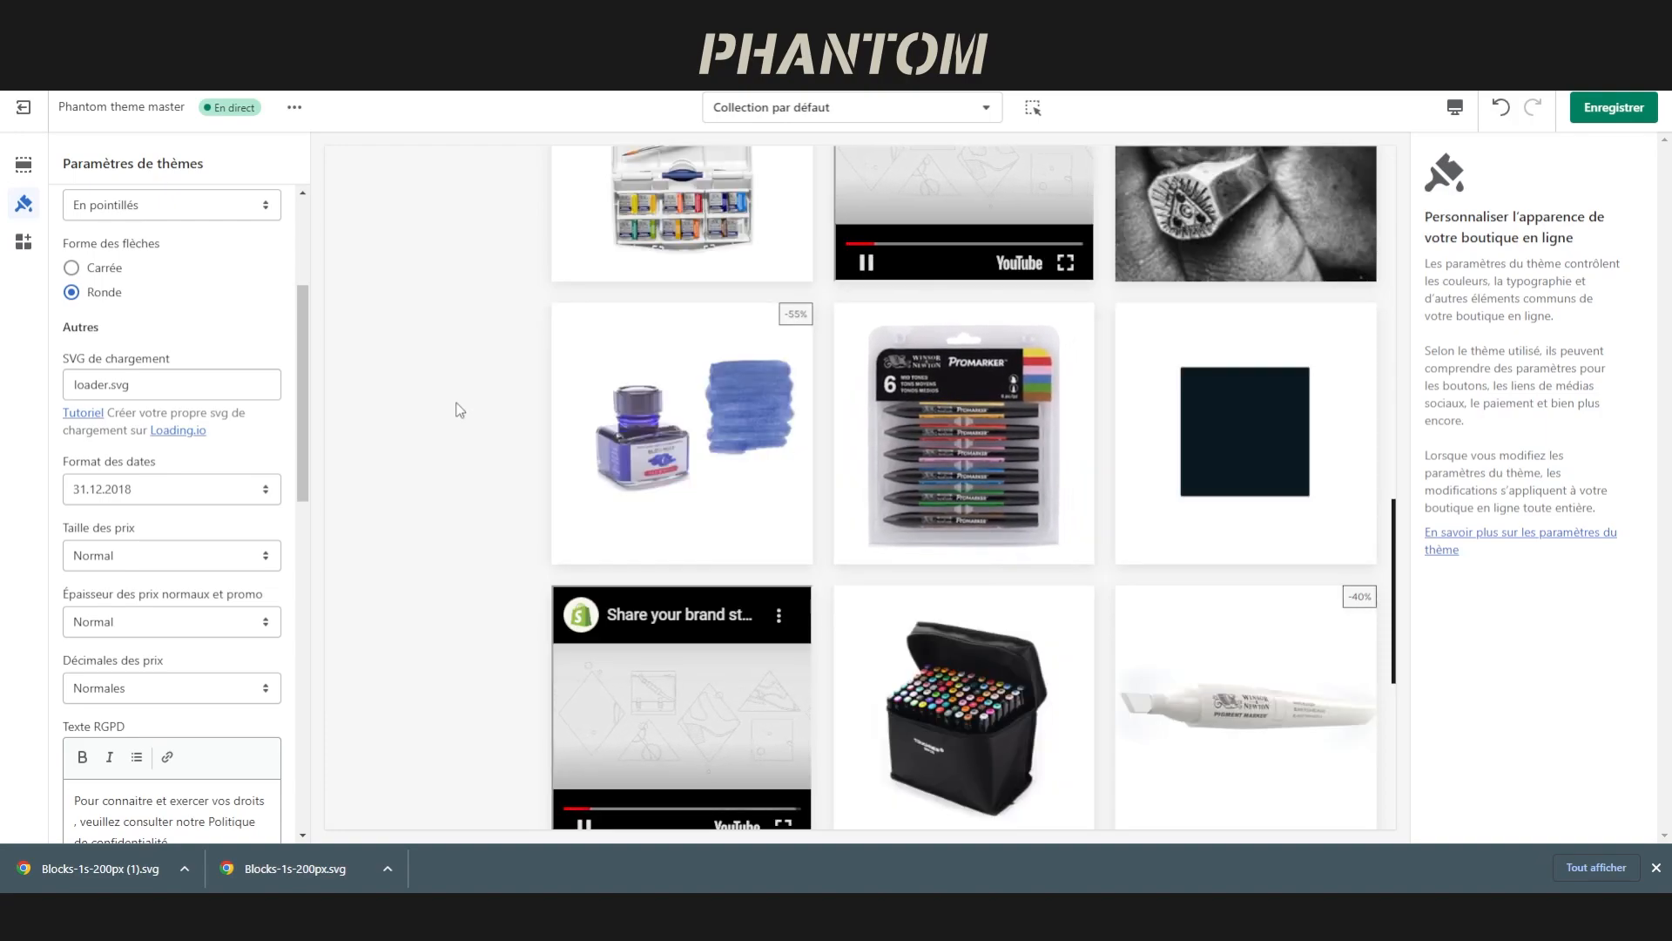
Set the theme's date format to the 31 décembre 2018 style
click(118, 491)
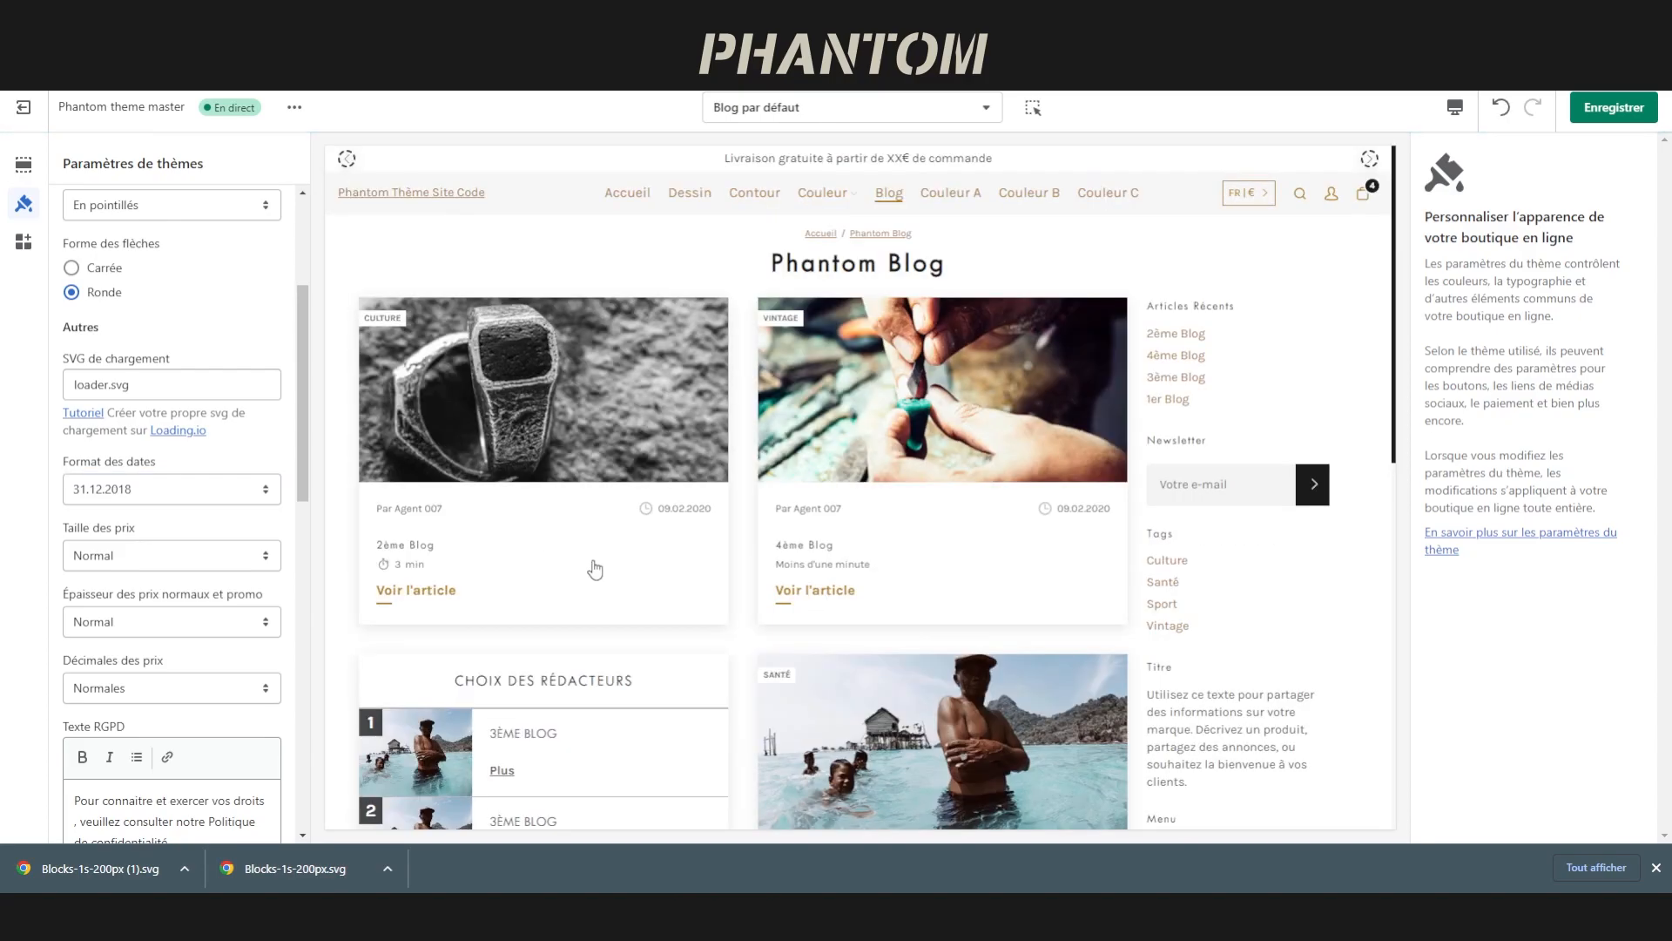
click(134, 498)
click(122, 554)
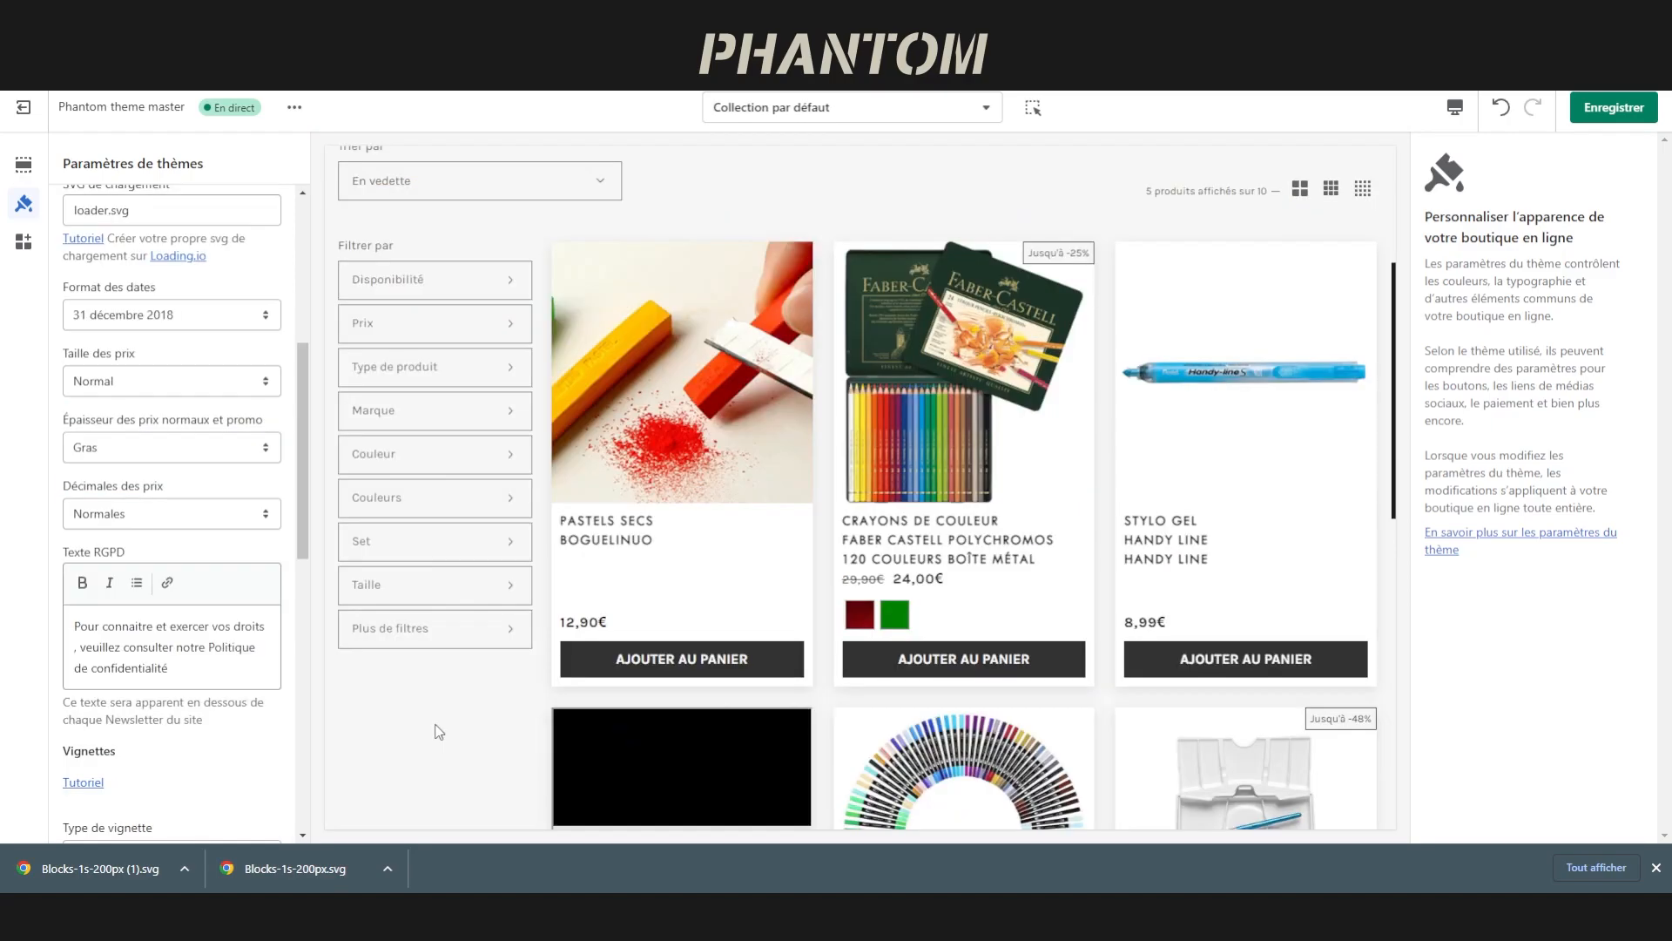
Try the Petit and Large price sizes on the collection's product cards
click(142, 383)
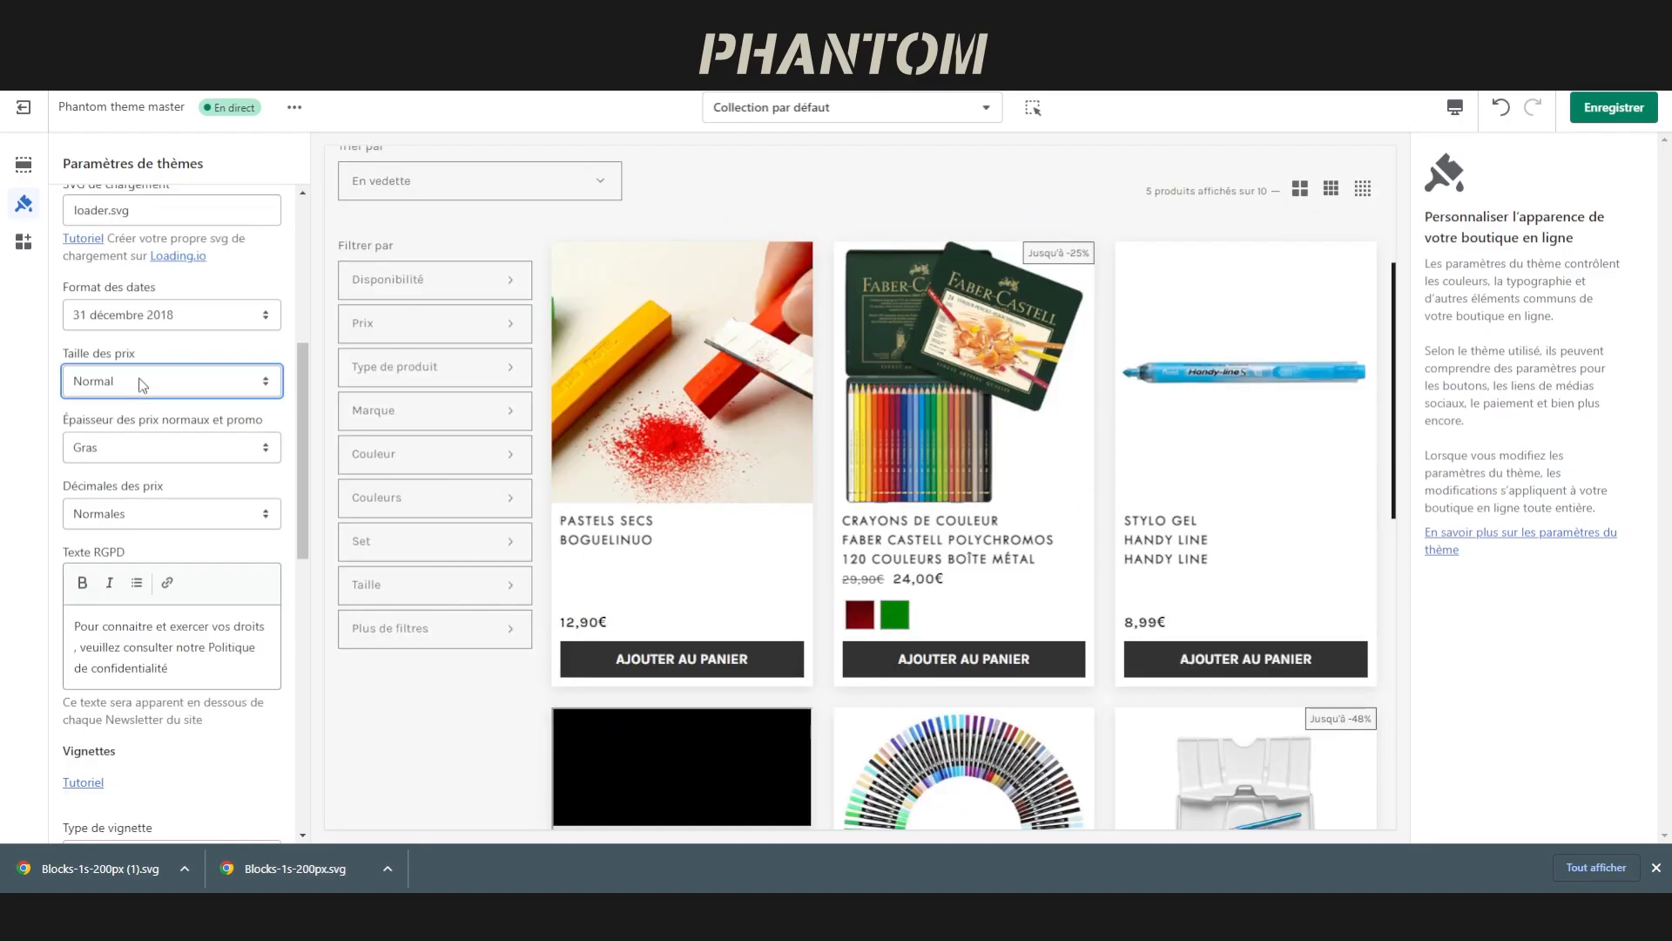
click(140, 406)
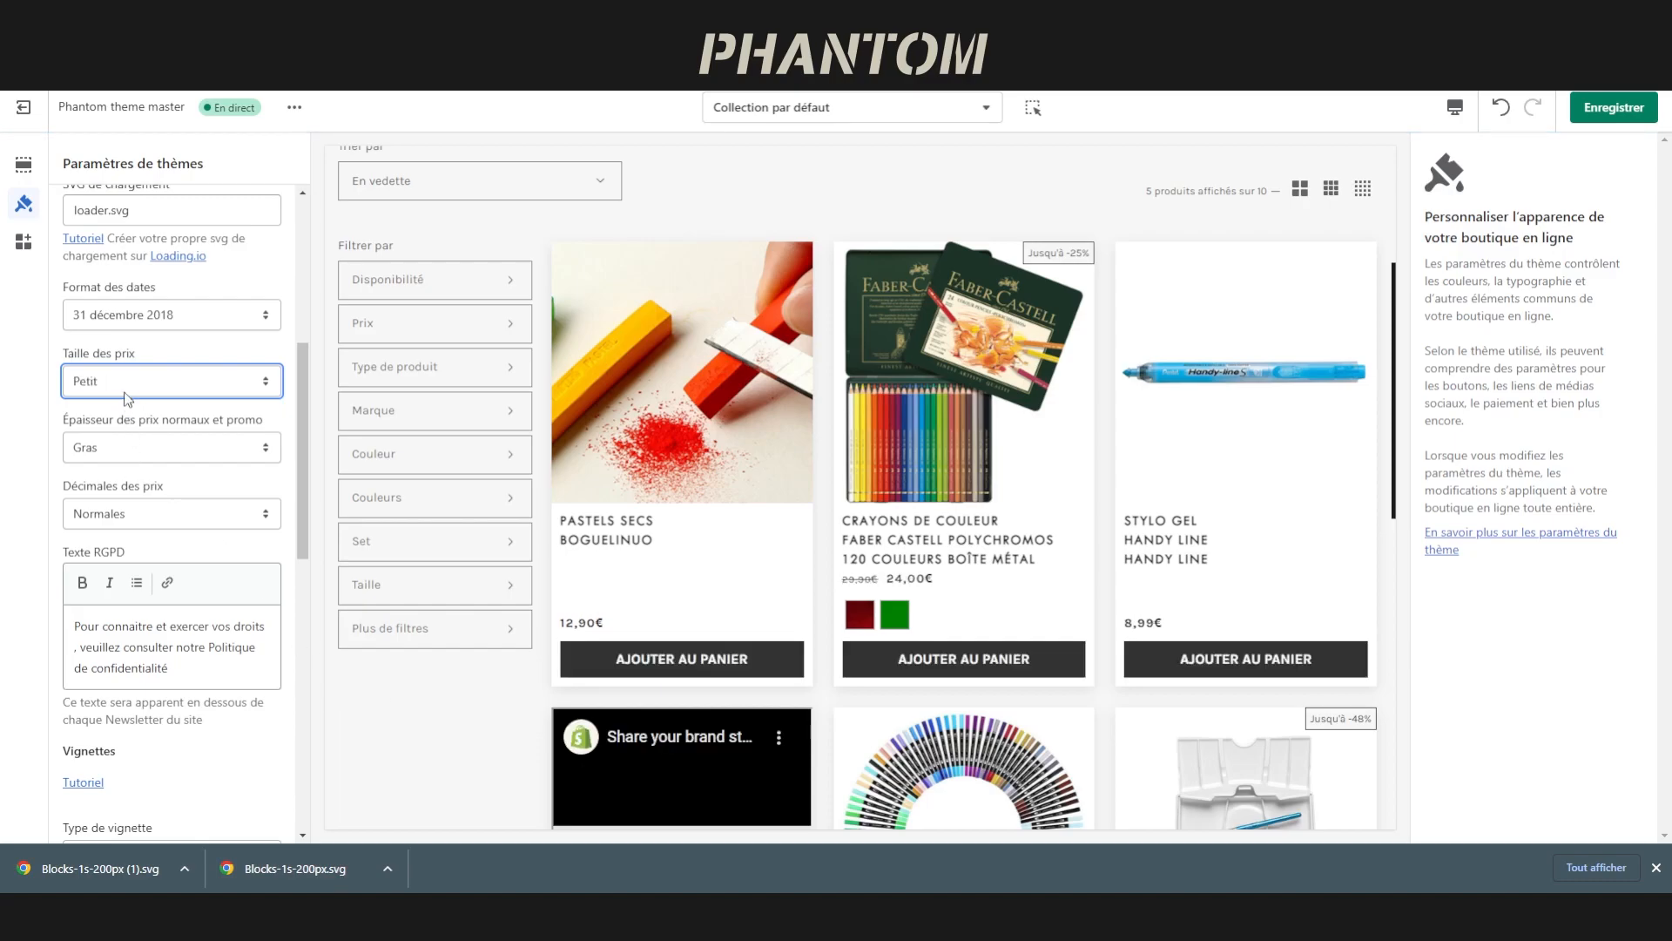
click(120, 433)
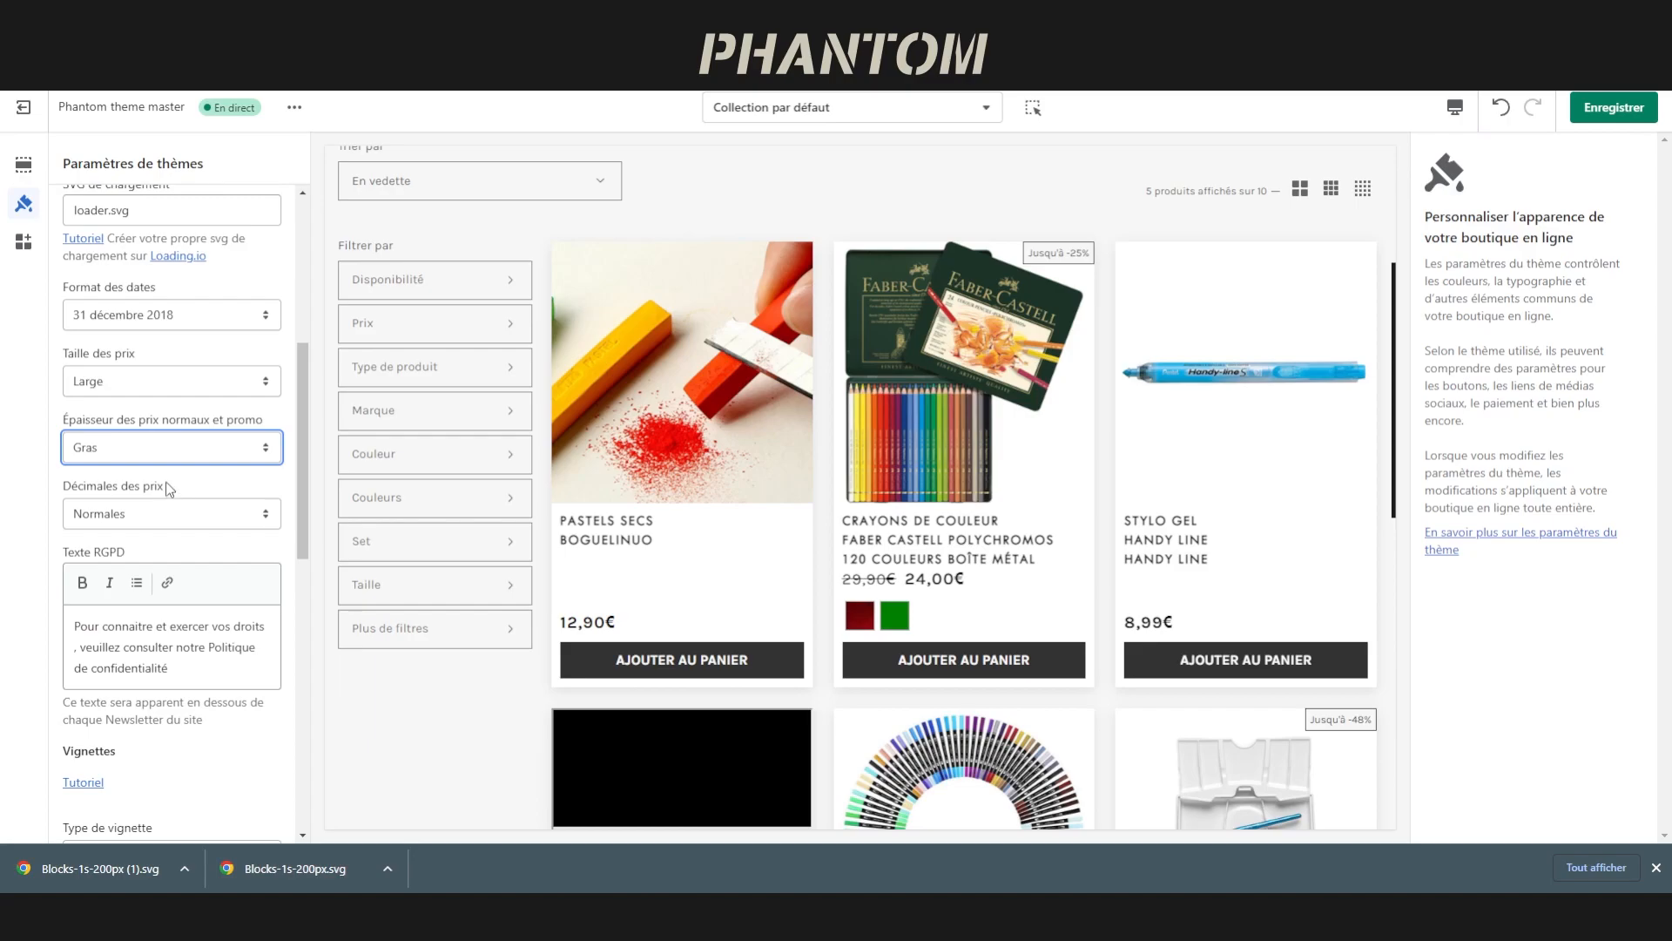
Set the normal and promo price thickness to Normal and the price decimals to Décimales en exposant
key(Up)
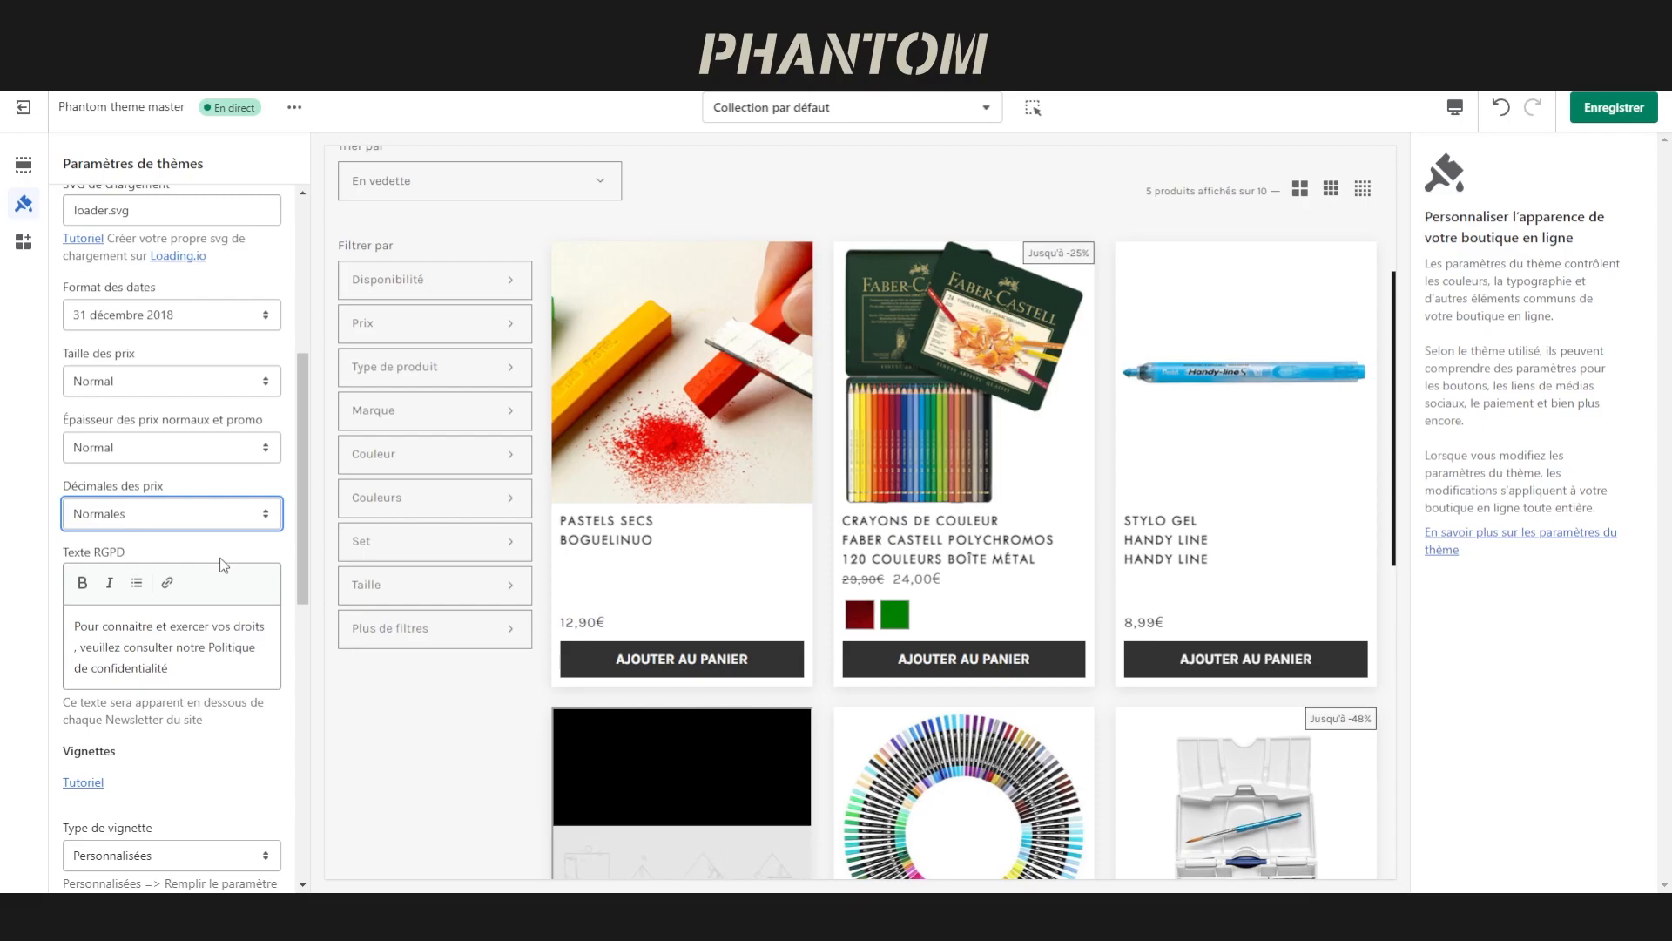
key(Down)
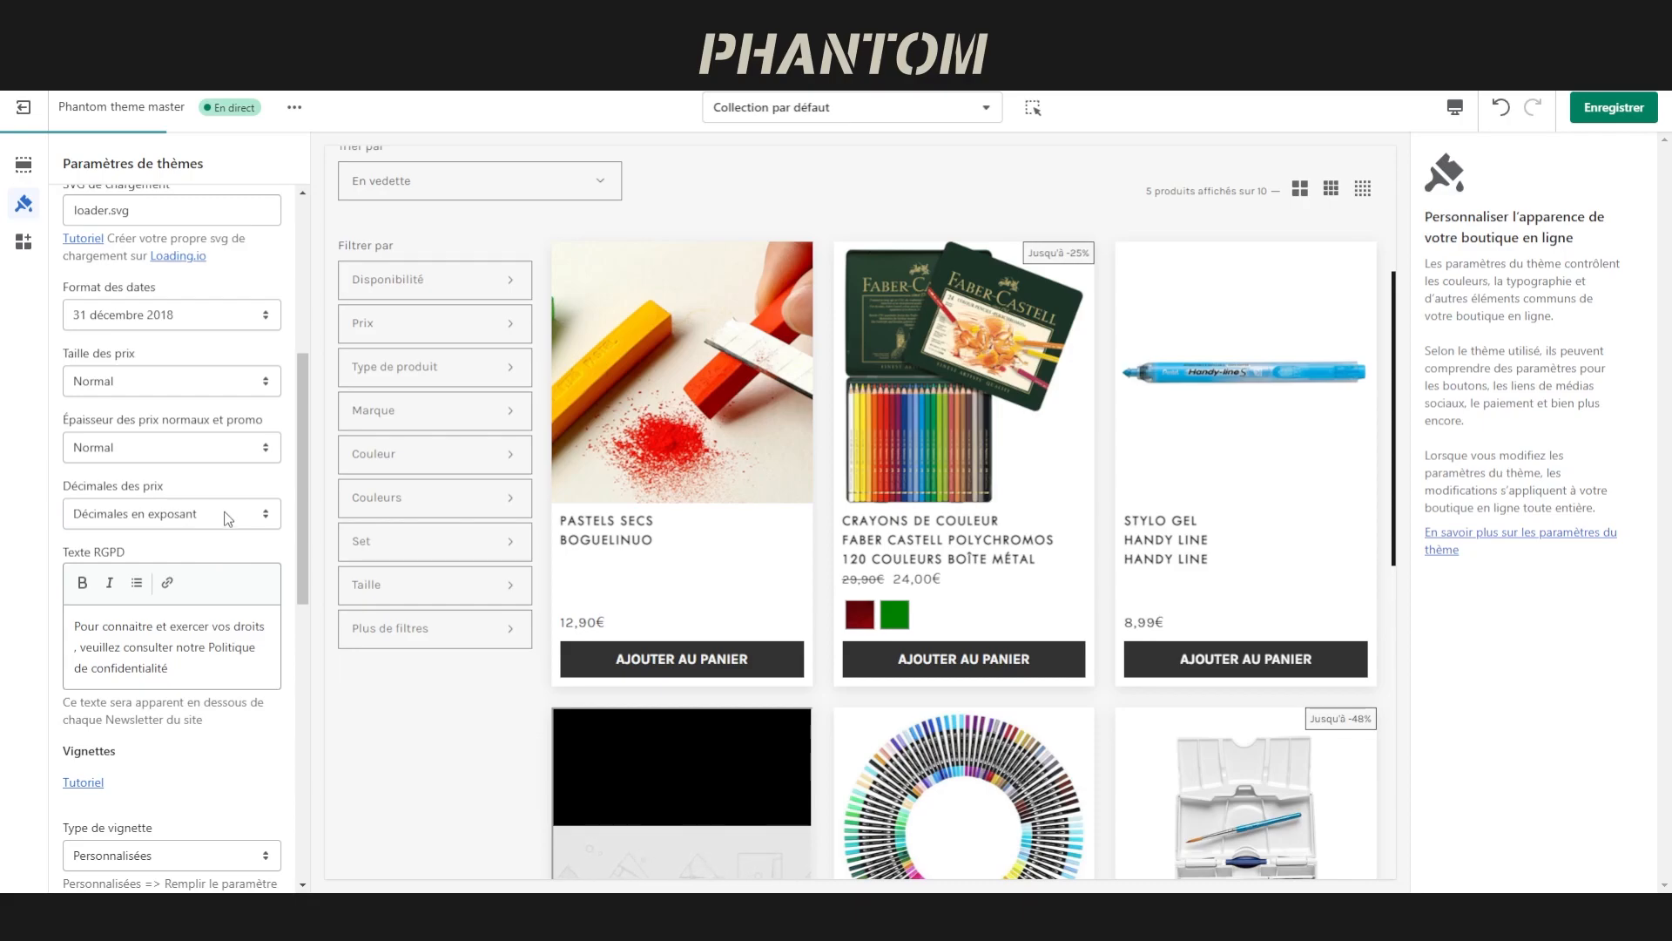
click(225, 513)
click(231, 572)
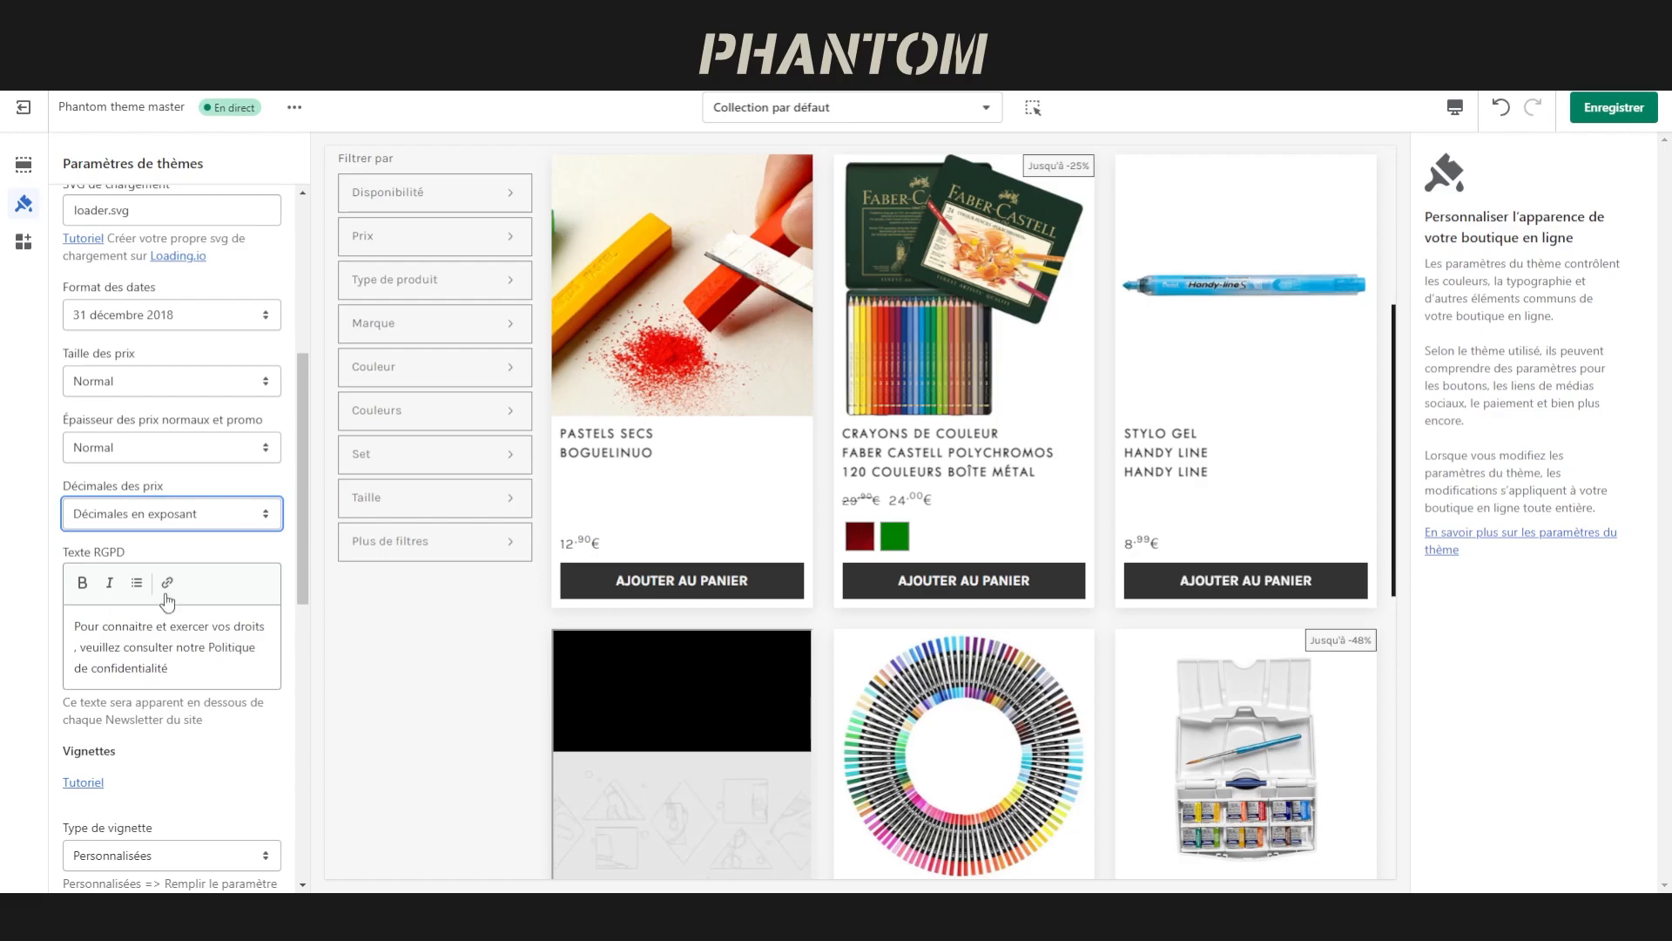
Highlight the words "Politique de confidentialité" in the RGPD text and look over the remaining general settings
drag(168, 668, 208, 647)
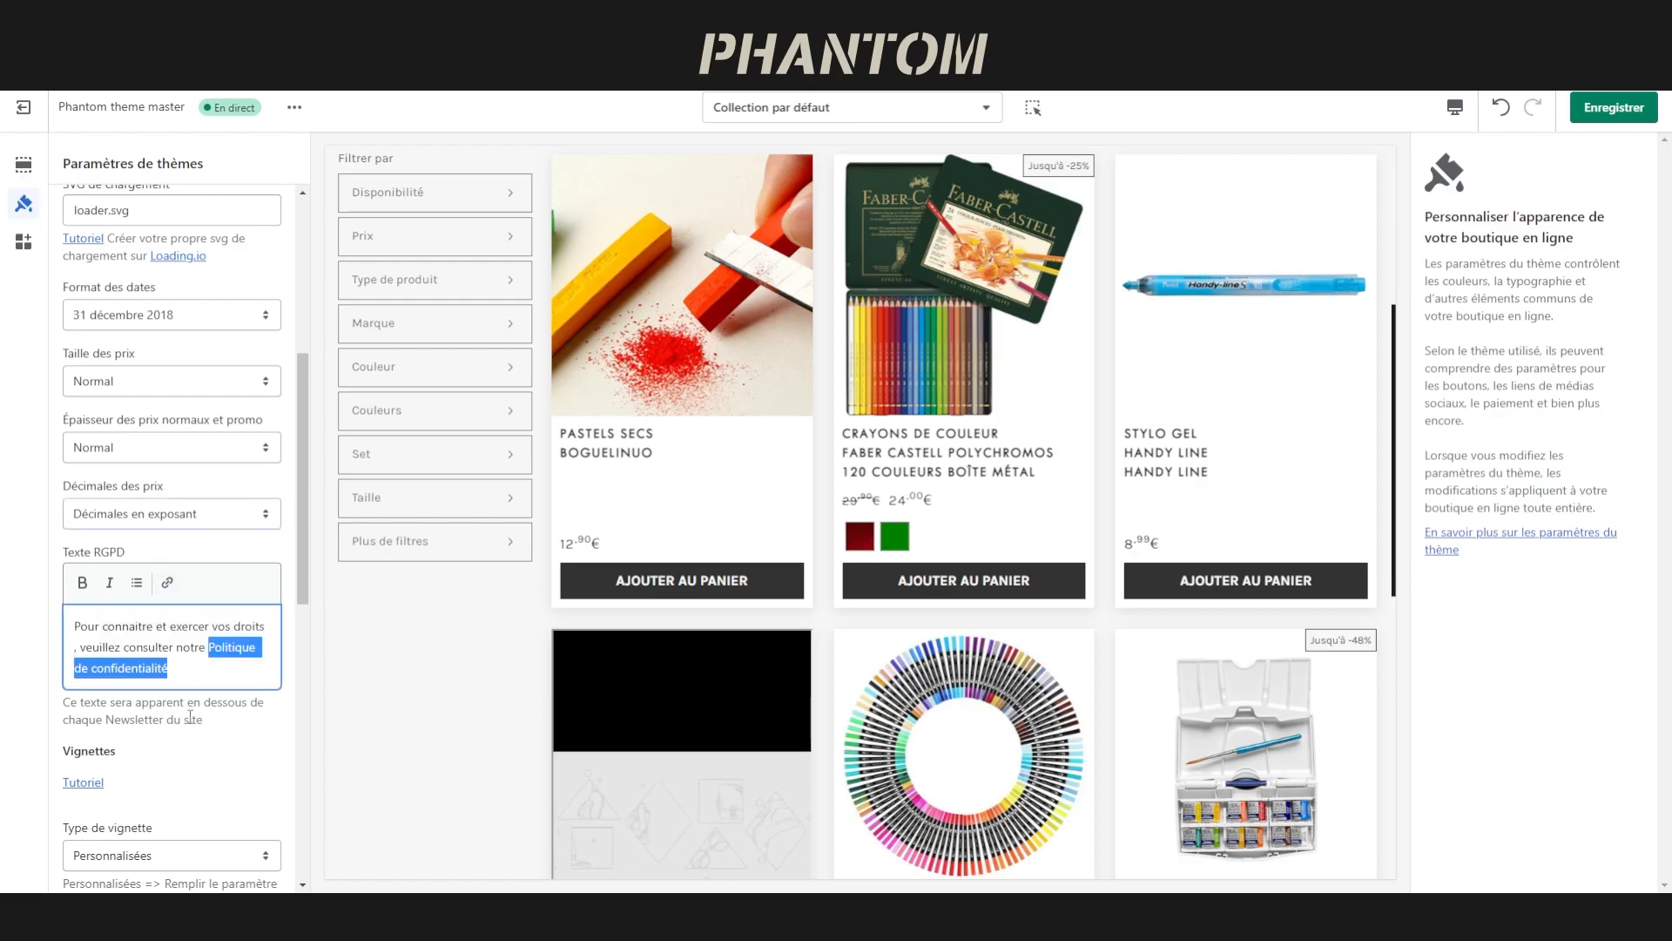
scroll(187, 723, down, 5)
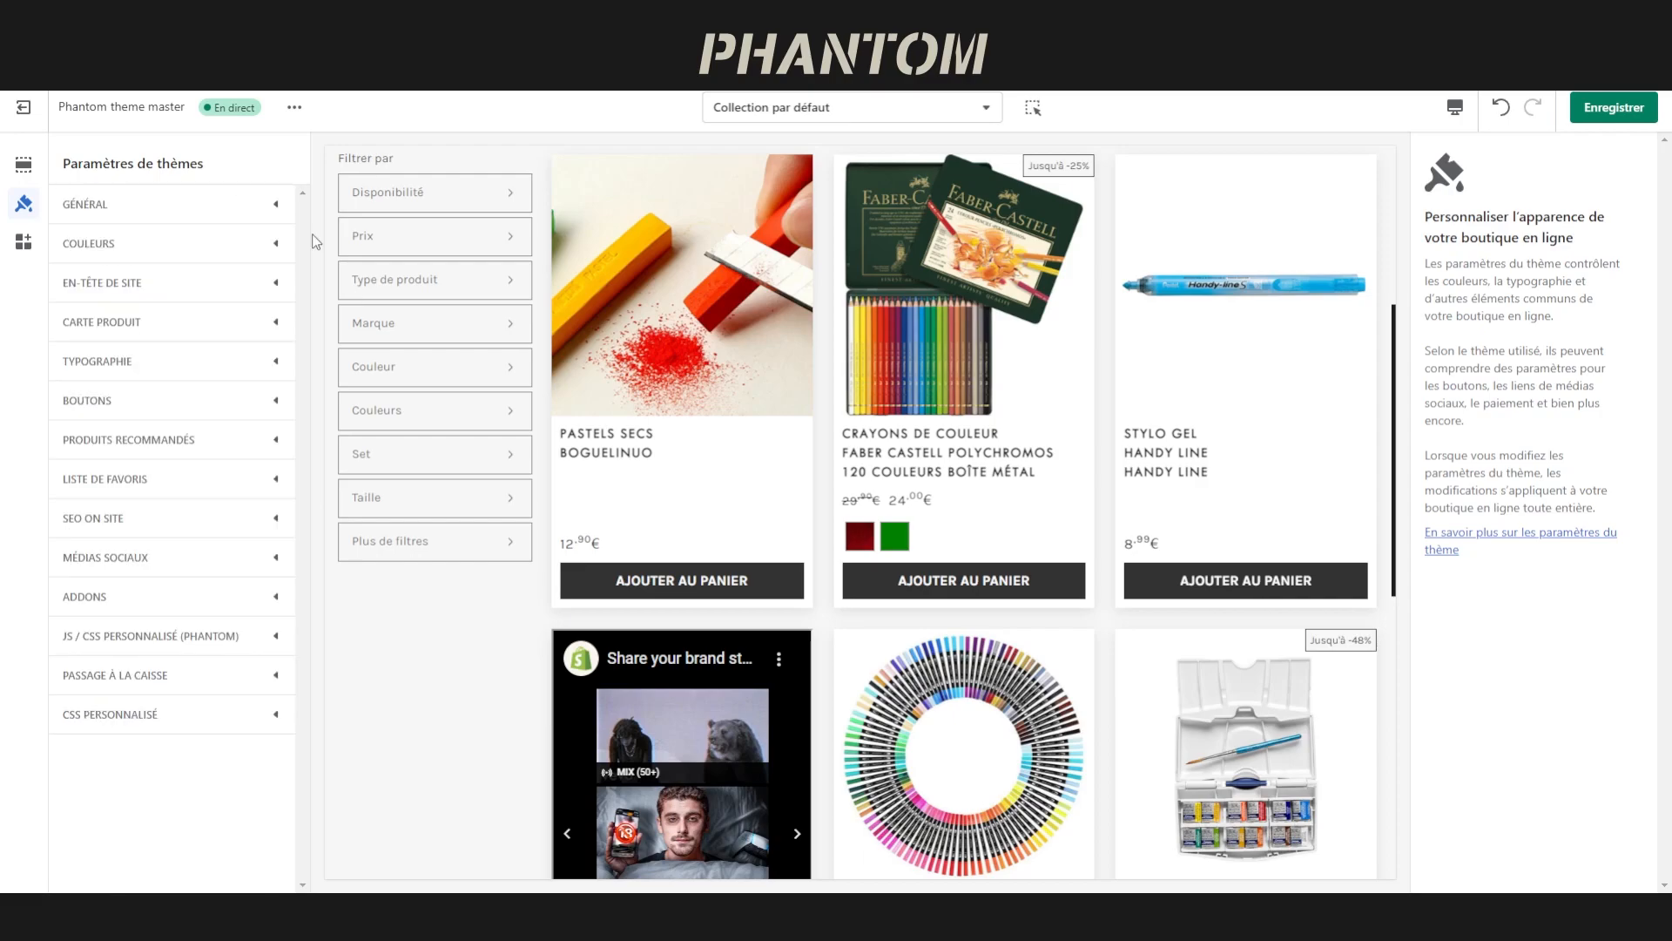
Examine the theme's general, site and scrollbar colour settings, and close the colour section
click(262, 243)
scroll(226, 309, down, 1)
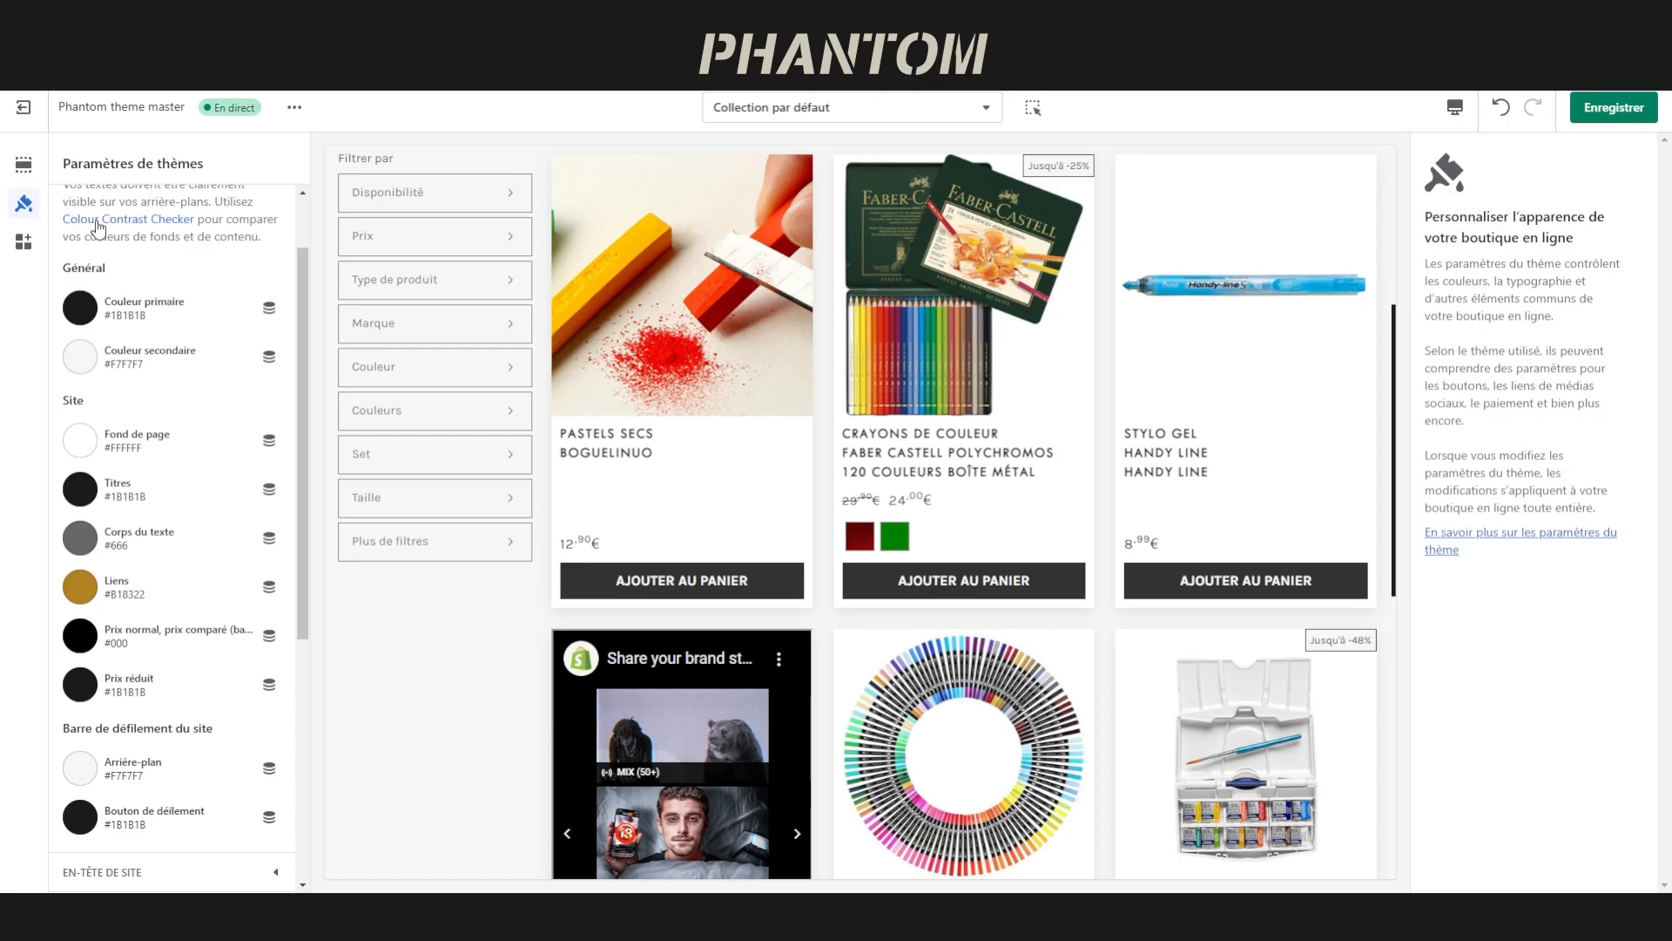
scroll(167, 319, down, 1)
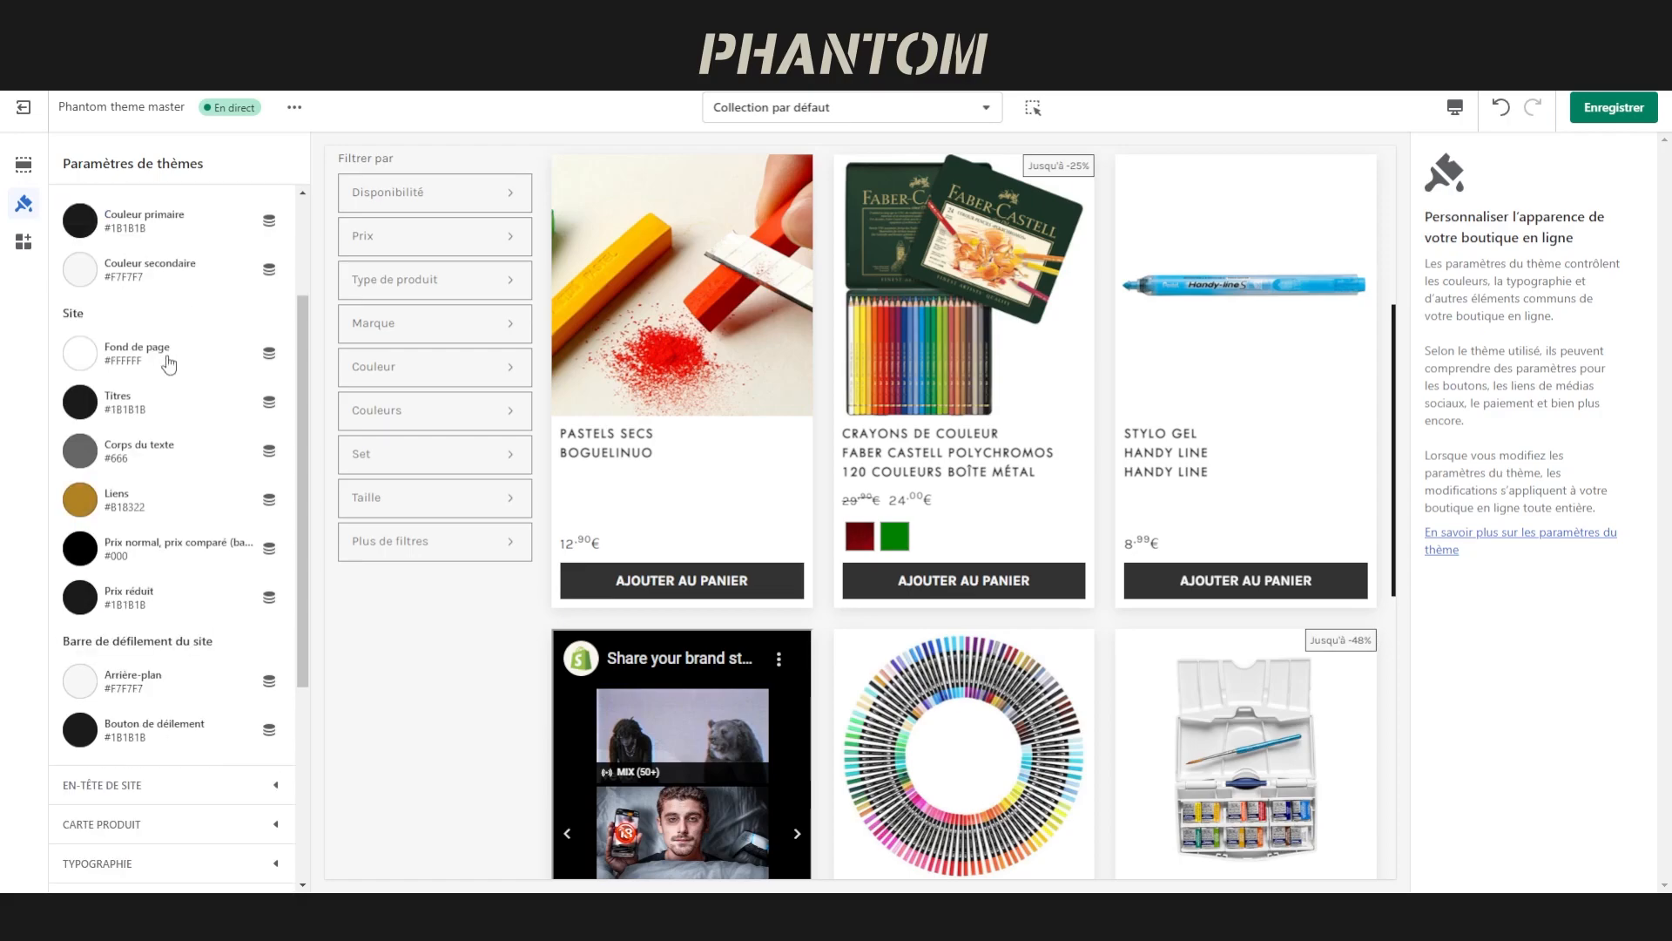
scroll(167, 358, down, 1)
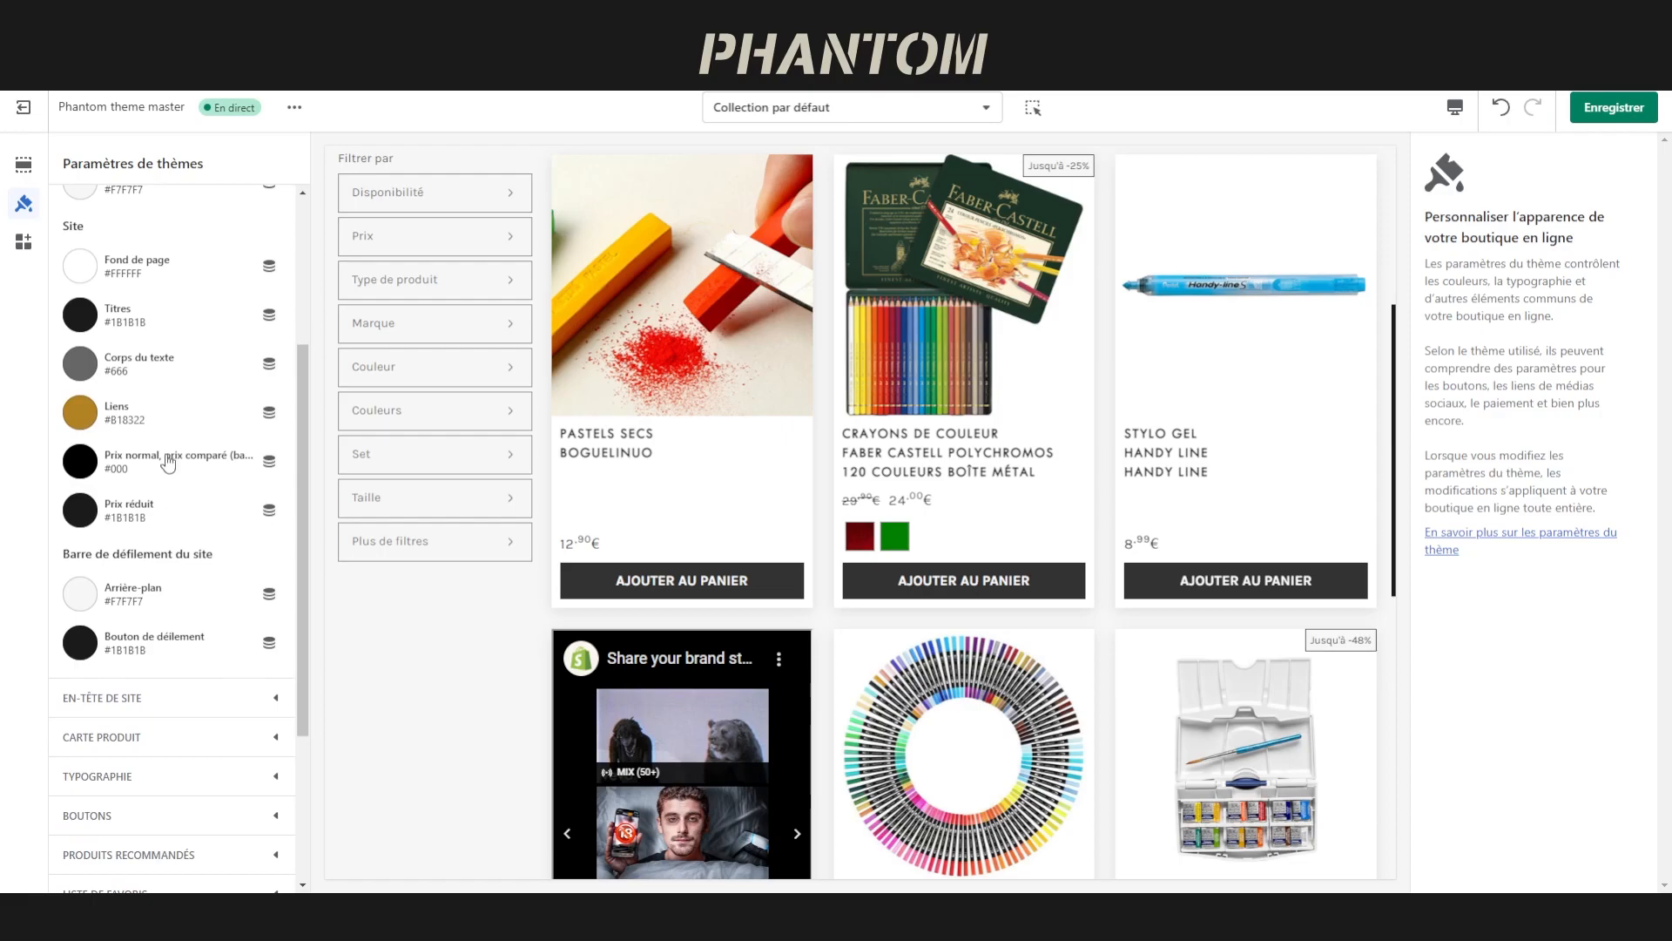
scroll(170, 436, down, 1)
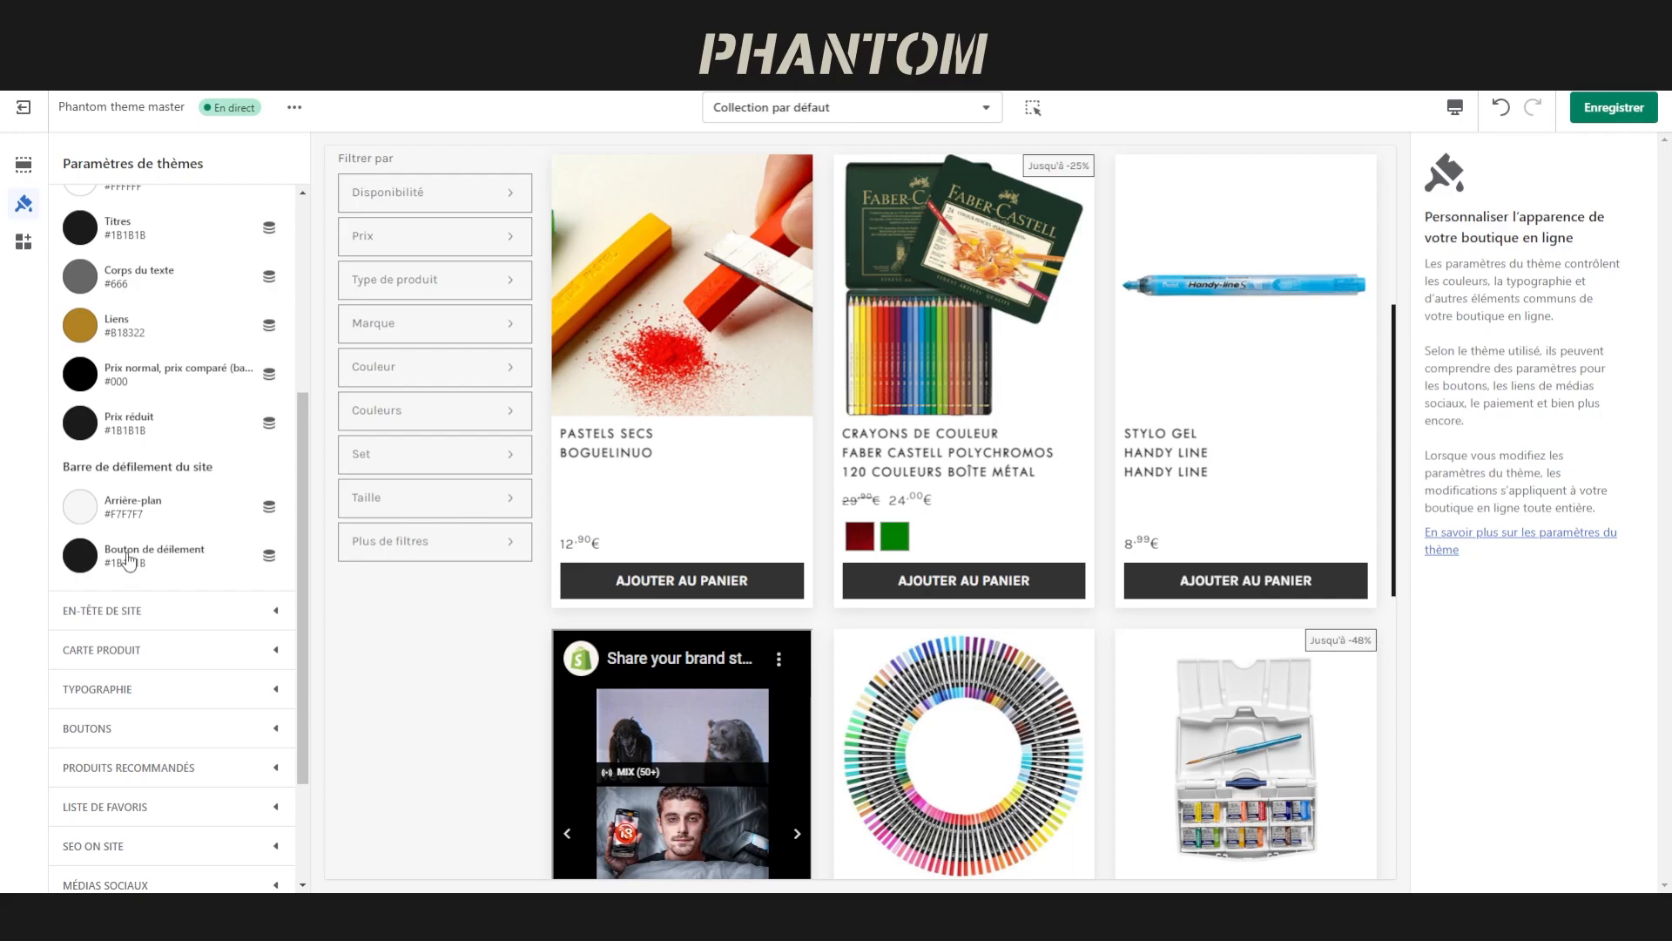
mouse_move(1396, 428)
mouse_down()
mouse_move(1394, 310)
mouse_move(1407, 425)
mouse_up()
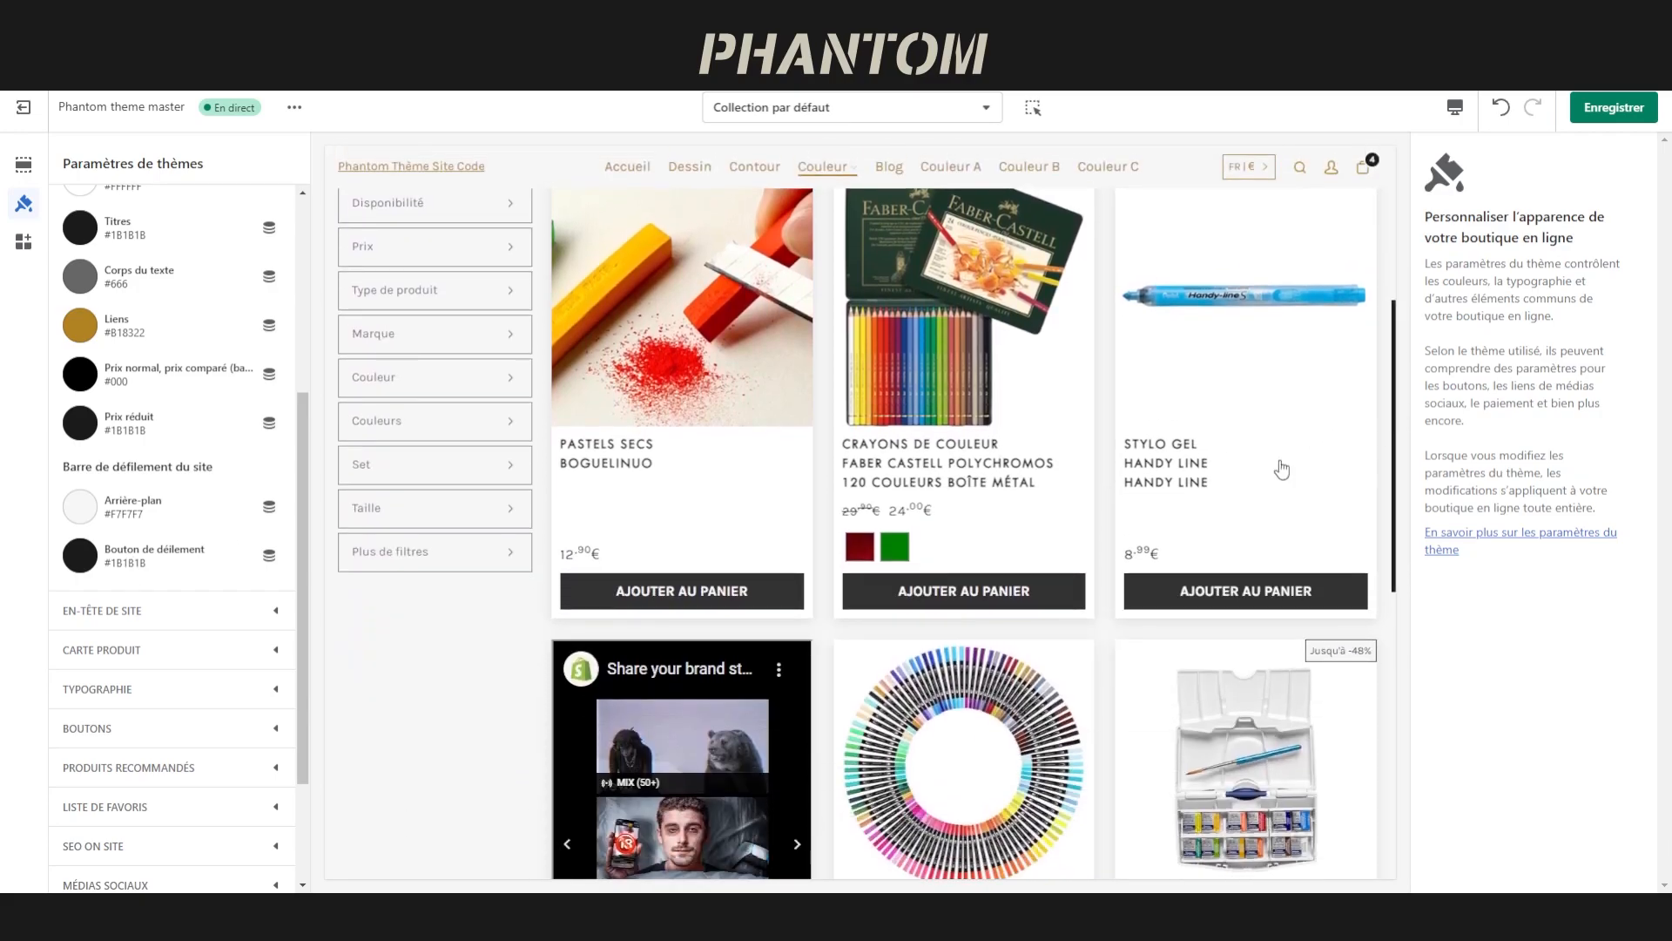
scroll(231, 226, up, 4)
click(212, 245)
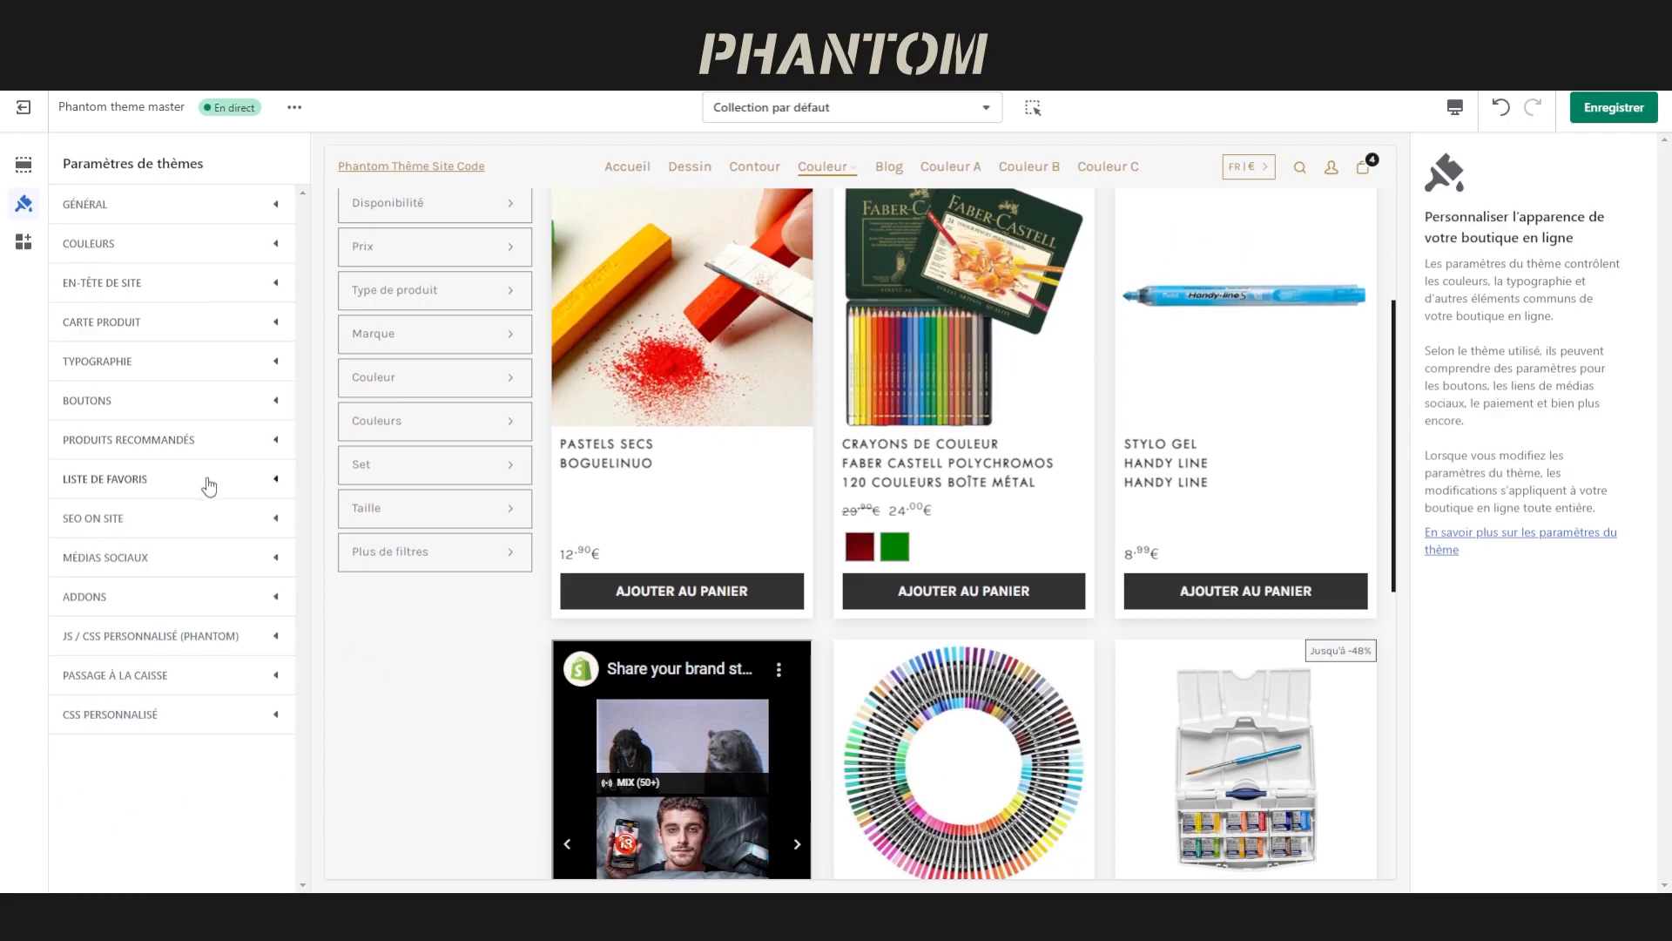
Enter contactez-nous in the noindex pages field of the SEO on site settings
click(186, 518)
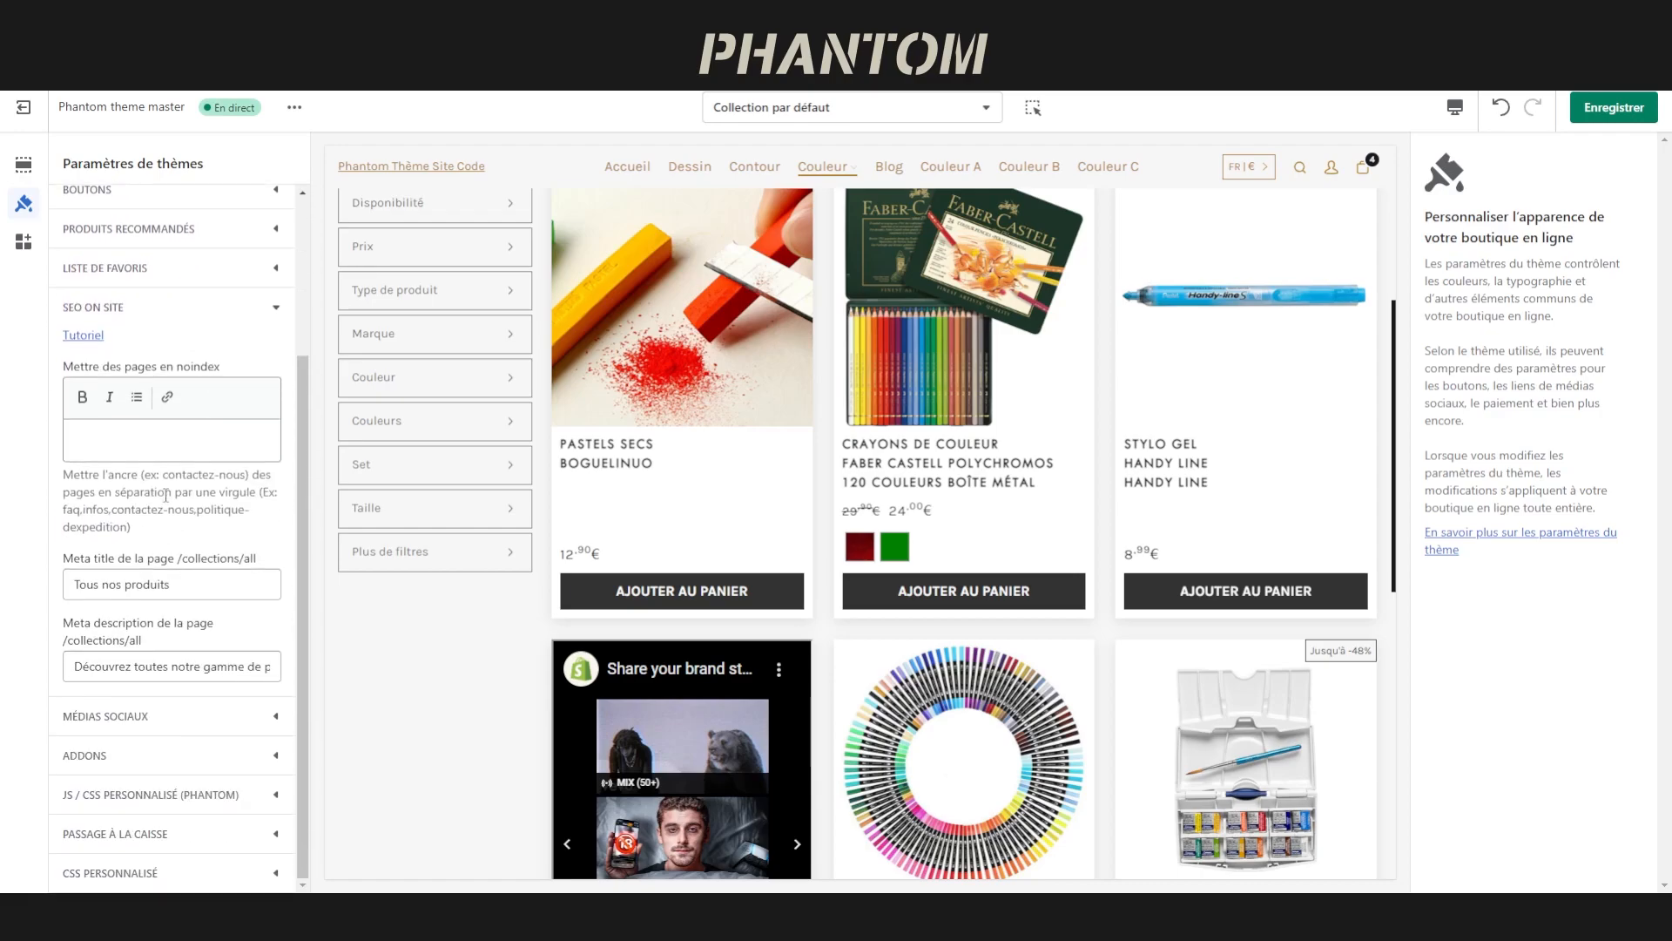
drag(60, 371, 243, 374)
click(129, 442)
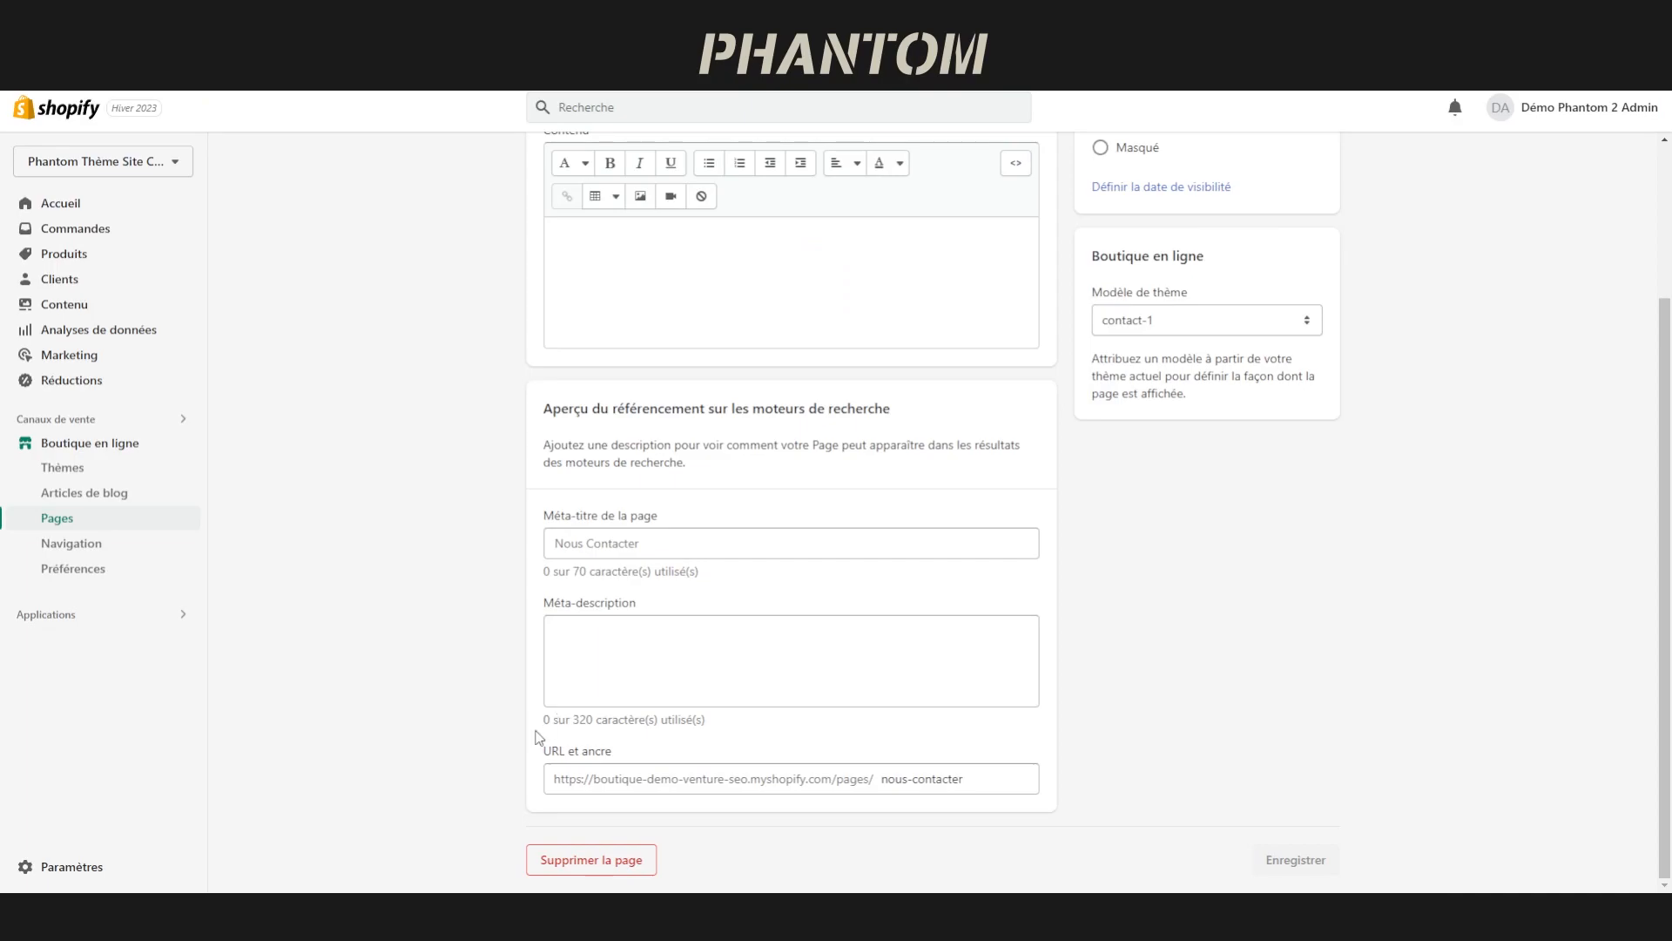
Copy the URL anchor nous-contacter from the search engine listing of the Nous Contacter page
scroll(608, 527, up, 3)
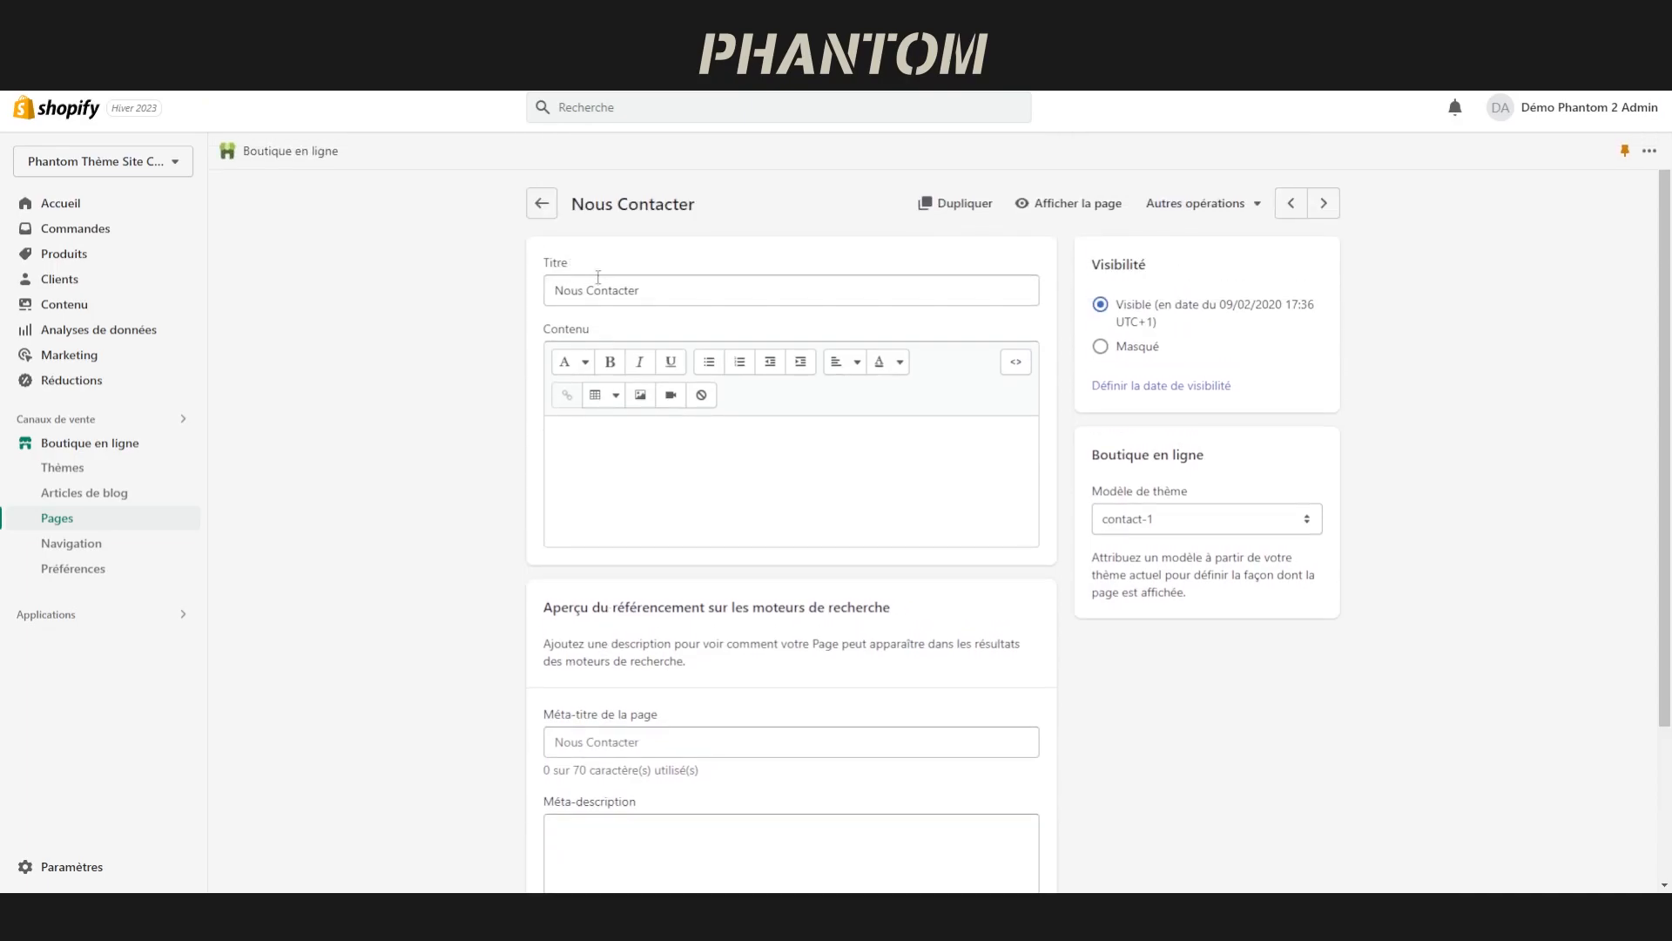
scroll(590, 305, down, 3)
drag(535, 418, 917, 412)
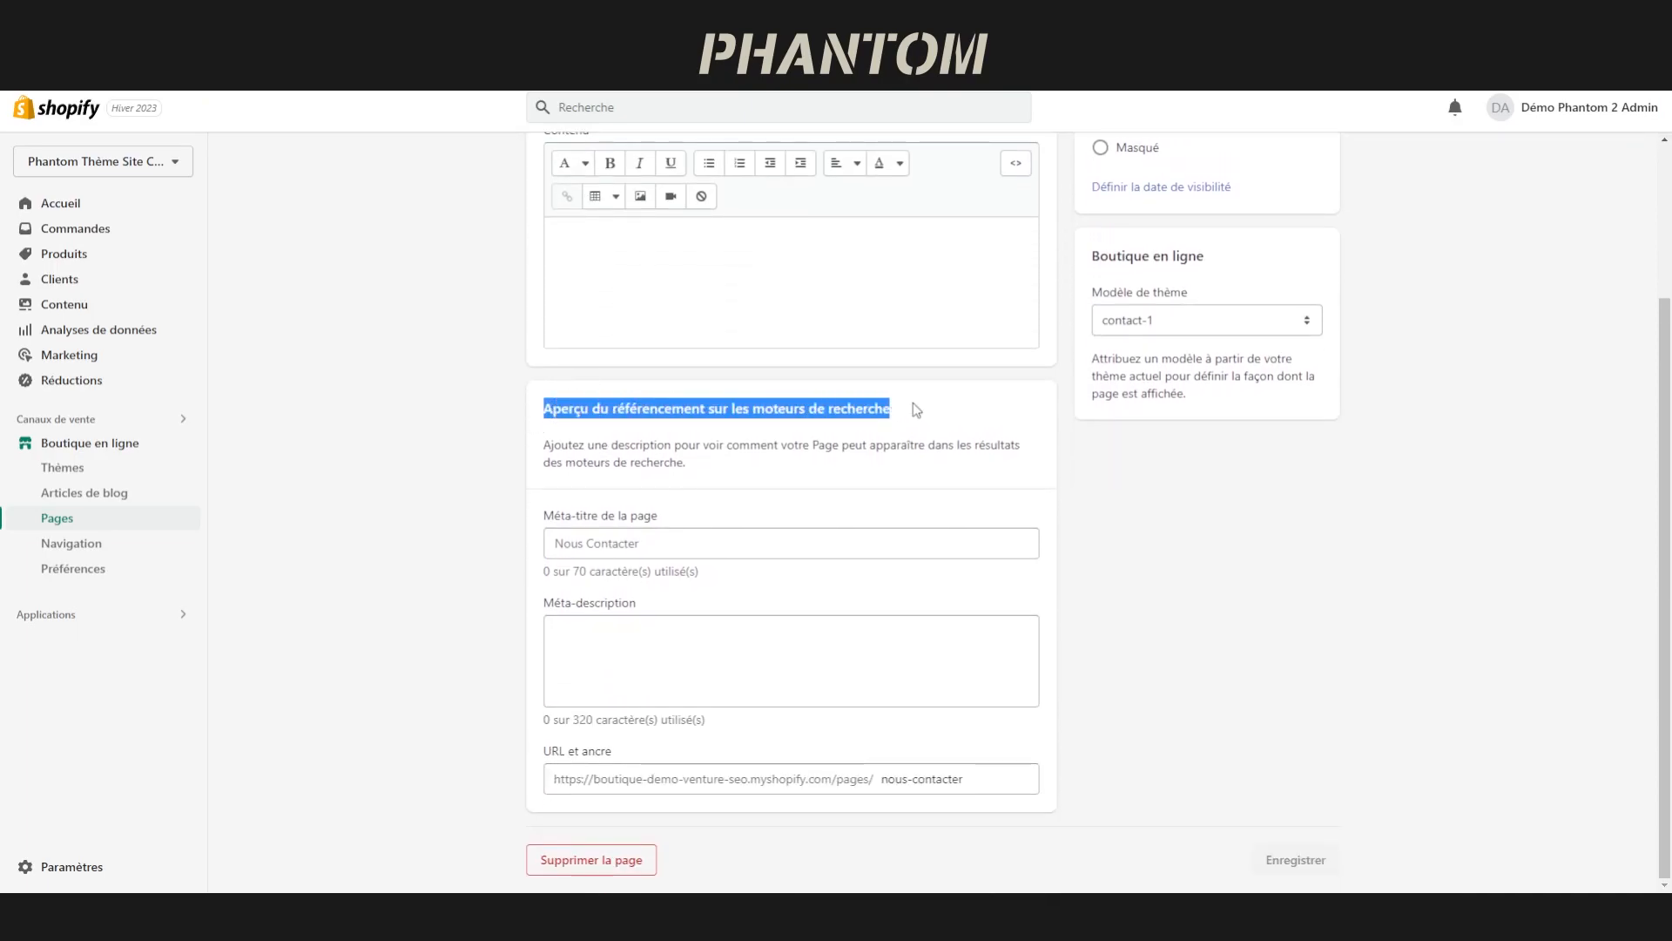
click(913, 402)
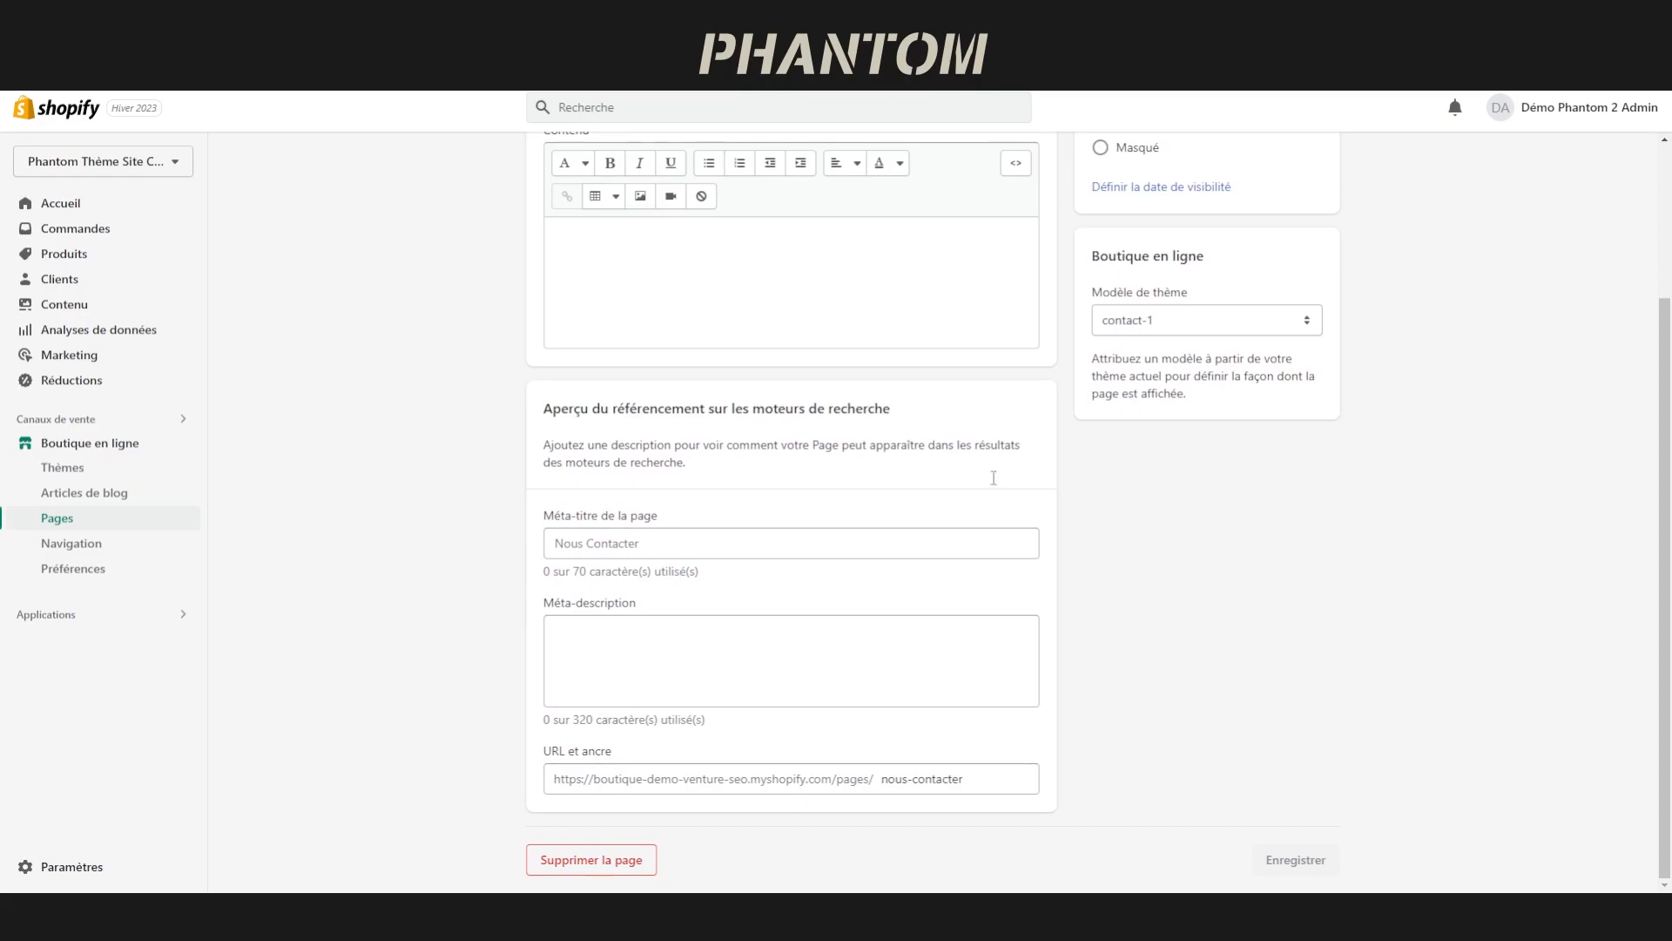
drag(542, 754, 620, 756)
click(634, 756)
drag(969, 779, 878, 775)
key(ctrl+c)
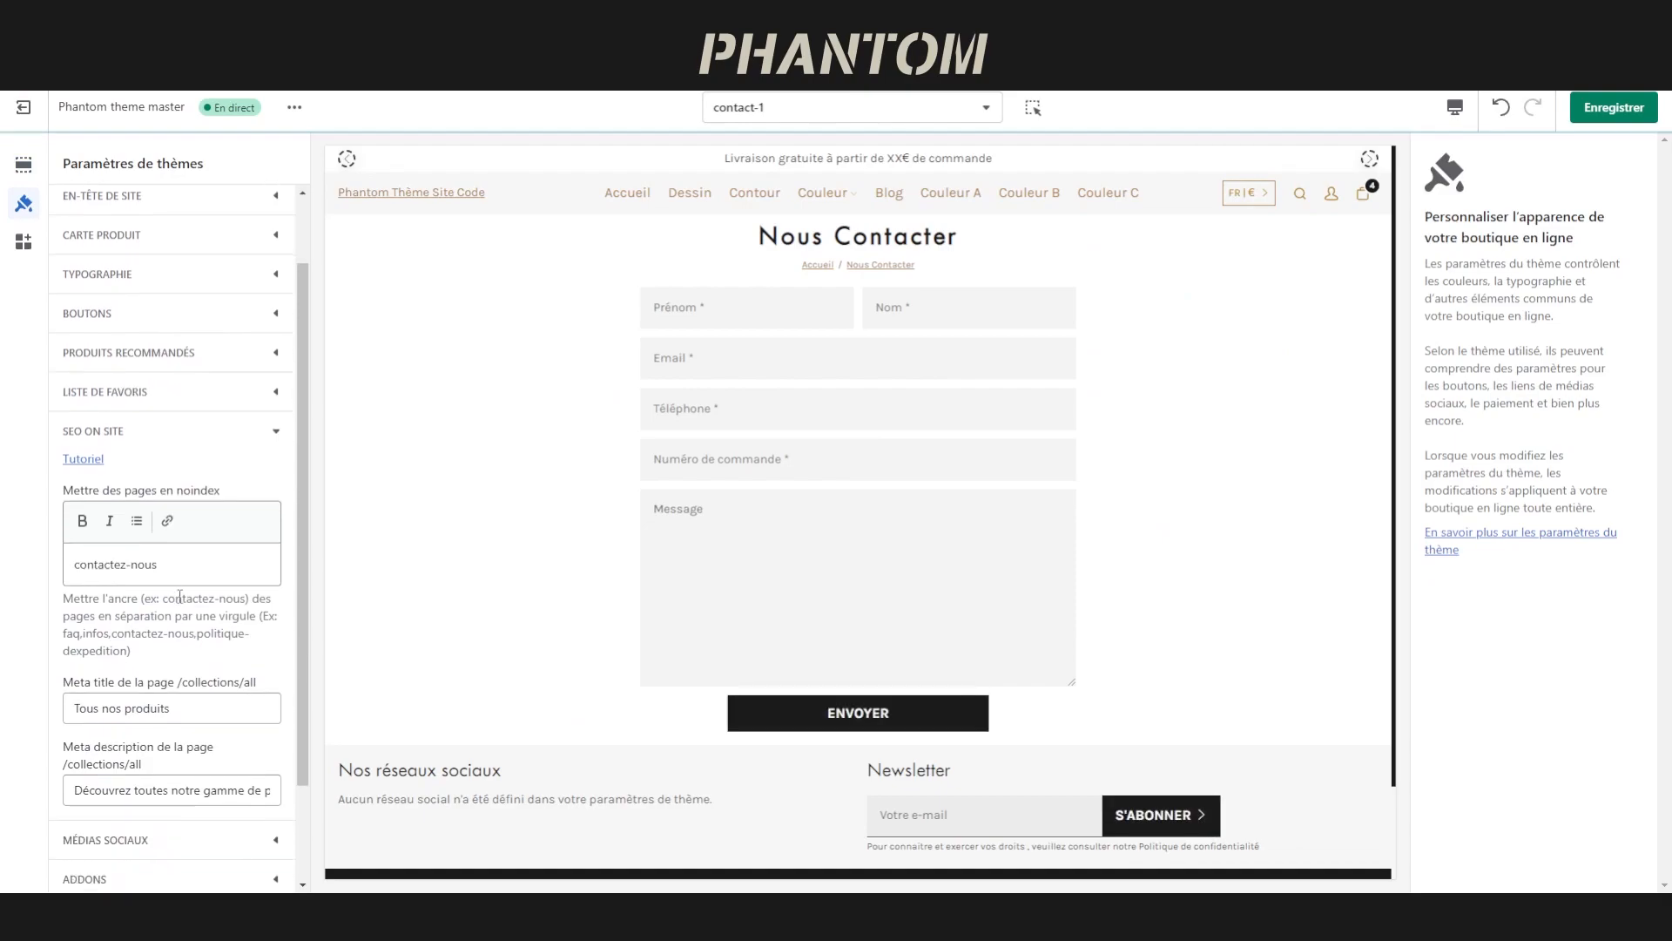
Replace the noindex pages entry with the copied anchor nous-contacter, followed by a comma
drag(183, 571, 59, 582)
key(ctrl+v)
text(,)
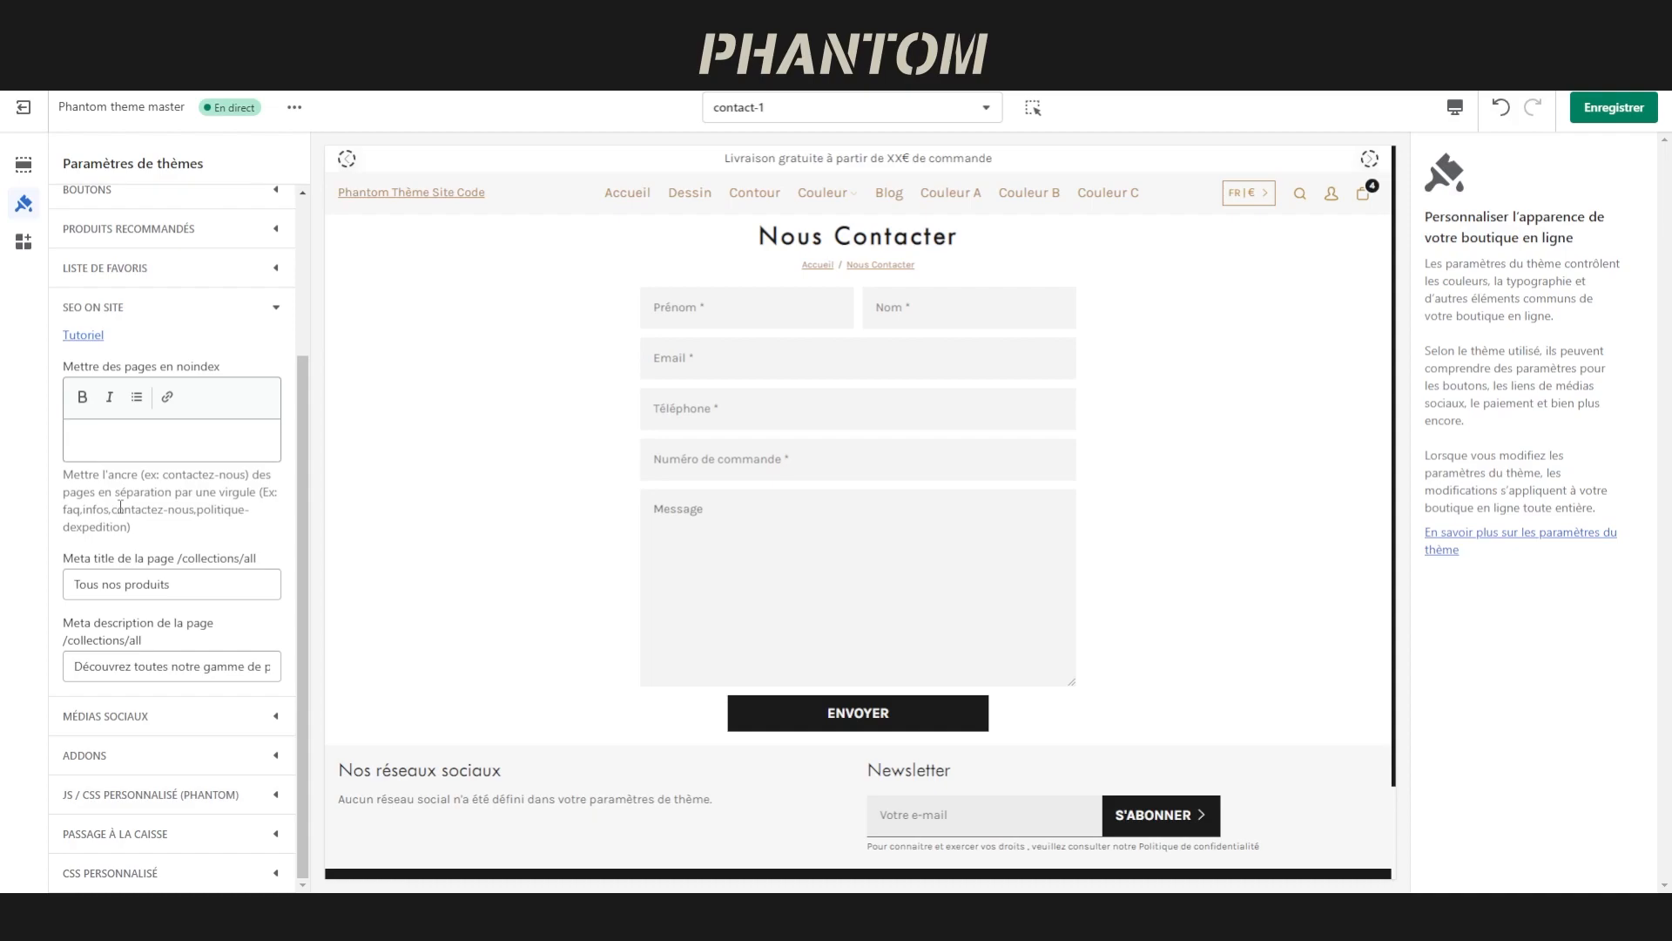
Close the SEO on site settings and open the social media settings
click(176, 313)
click(109, 562)
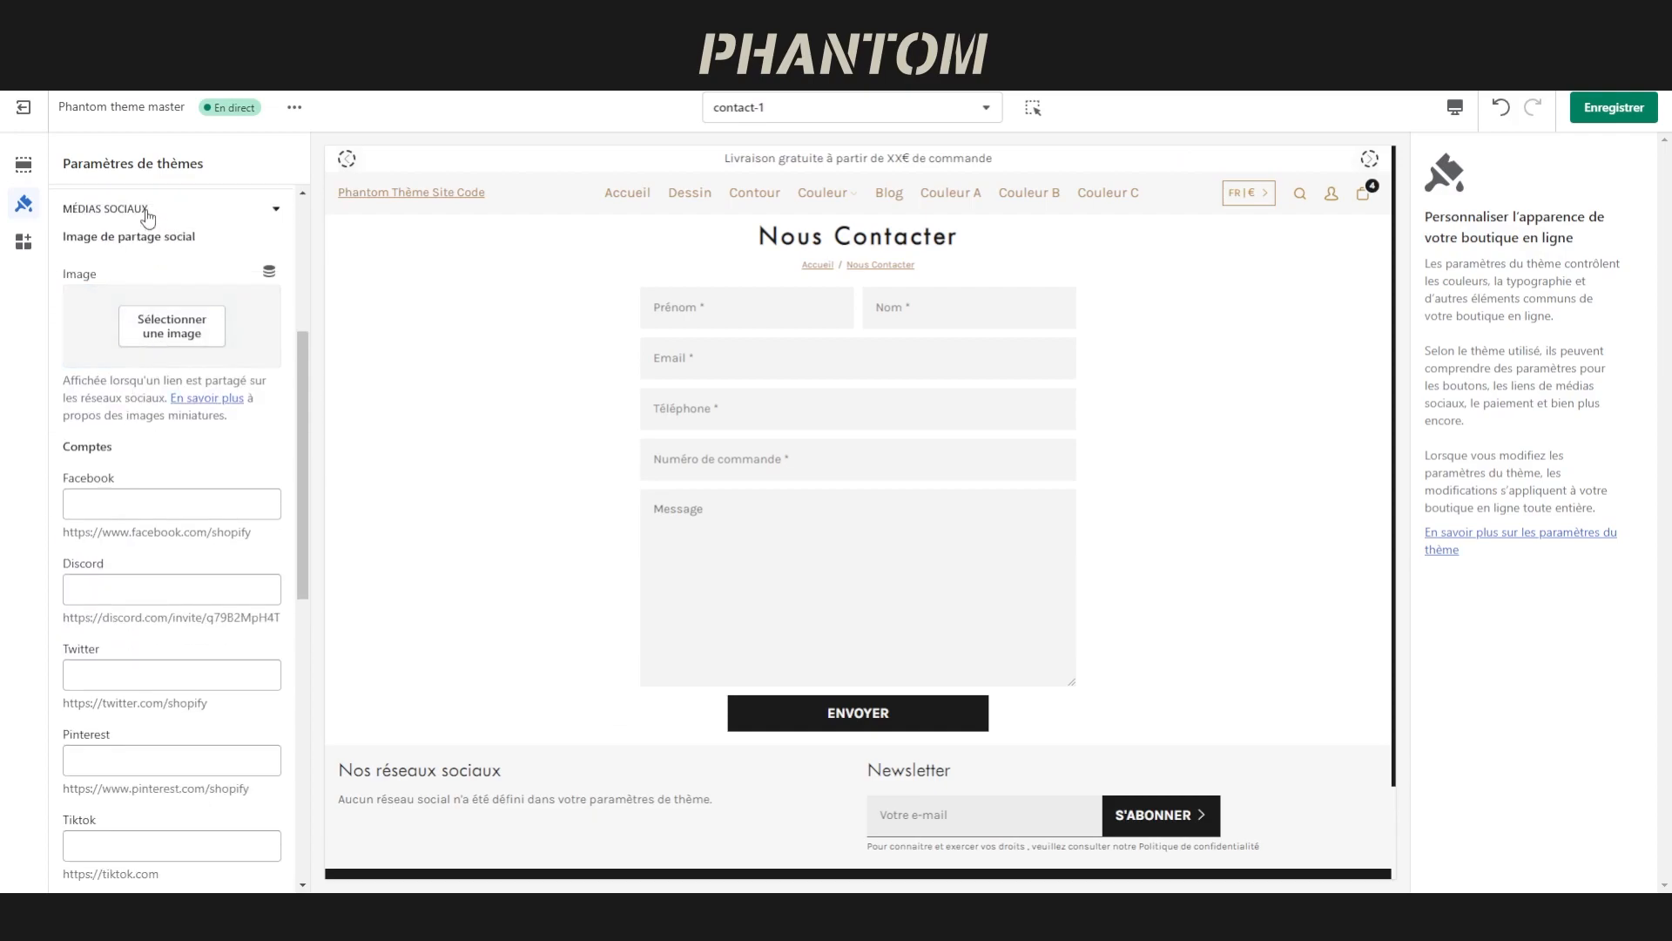
Review the social media settings from the sharing image and account links to the sharing options, and close them
scroll(116, 366, down, 2)
scroll(128, 327, down, 1)
scroll(132, 322, down, 4)
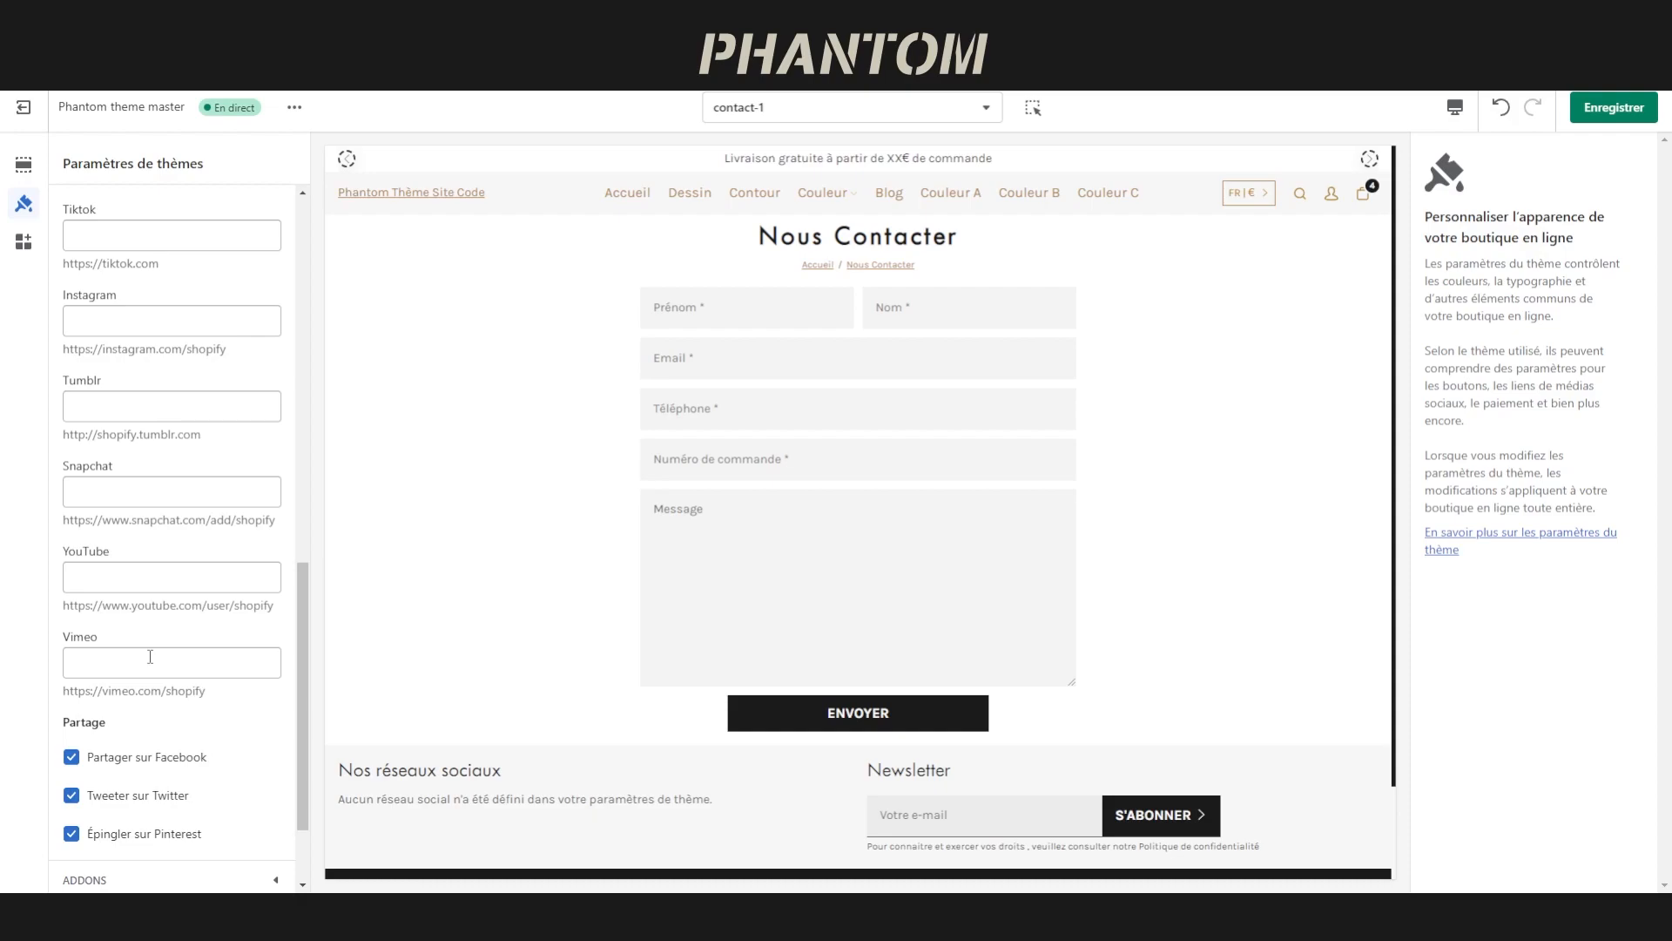
scroll(150, 657, down, 2)
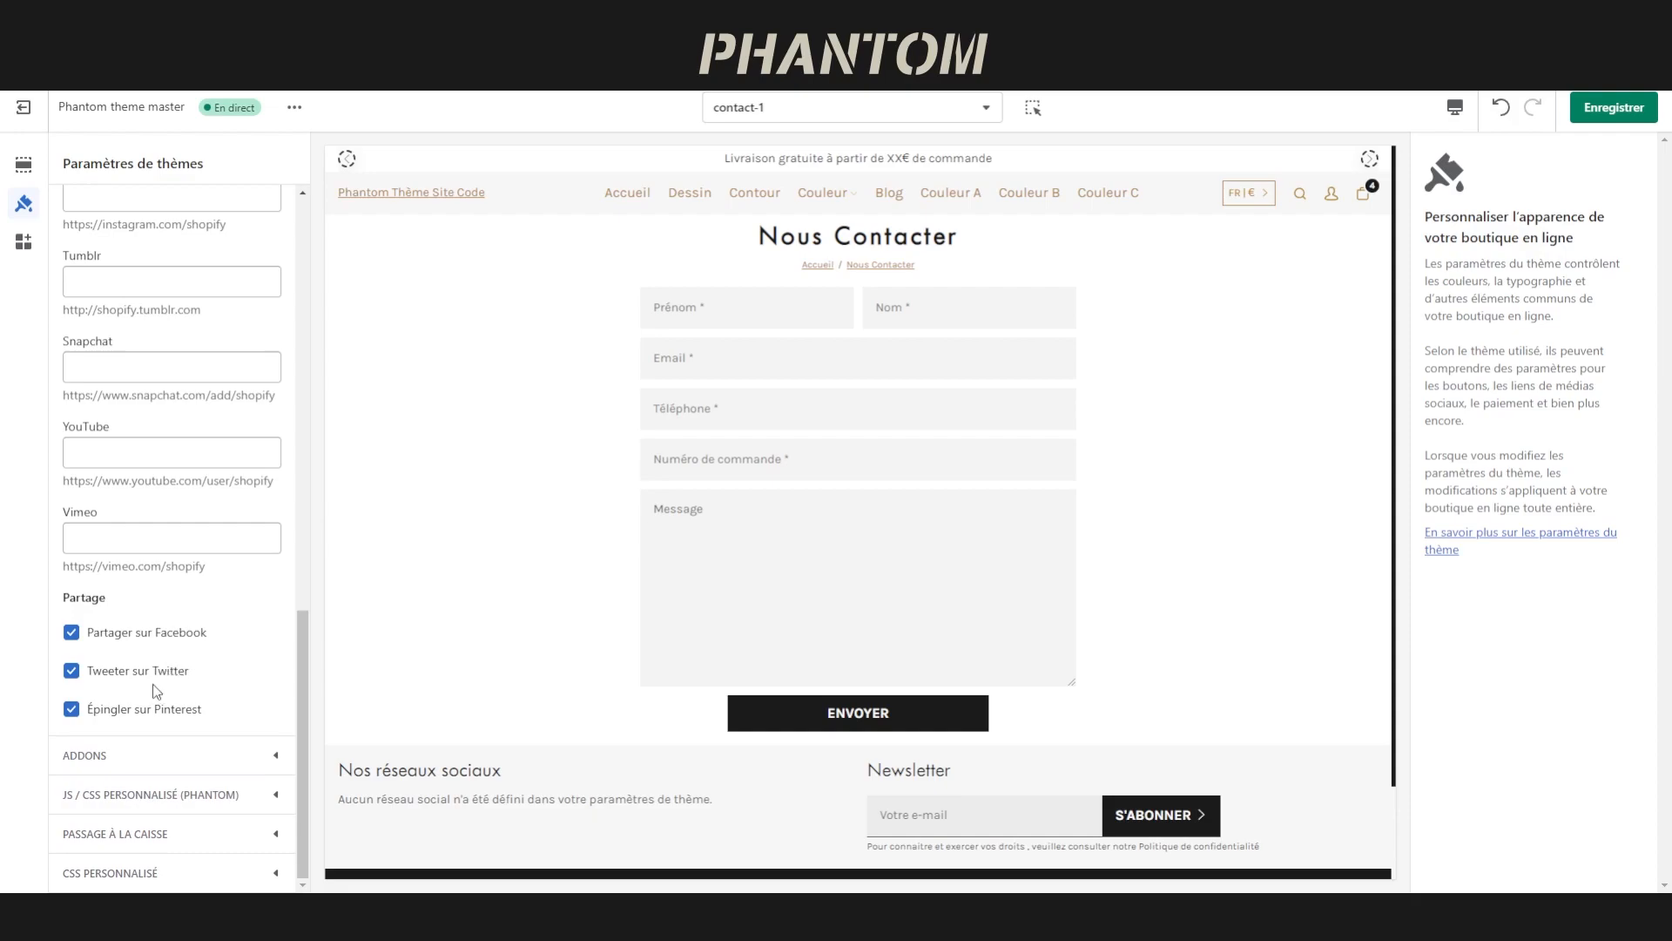
scroll(169, 592, up, 12)
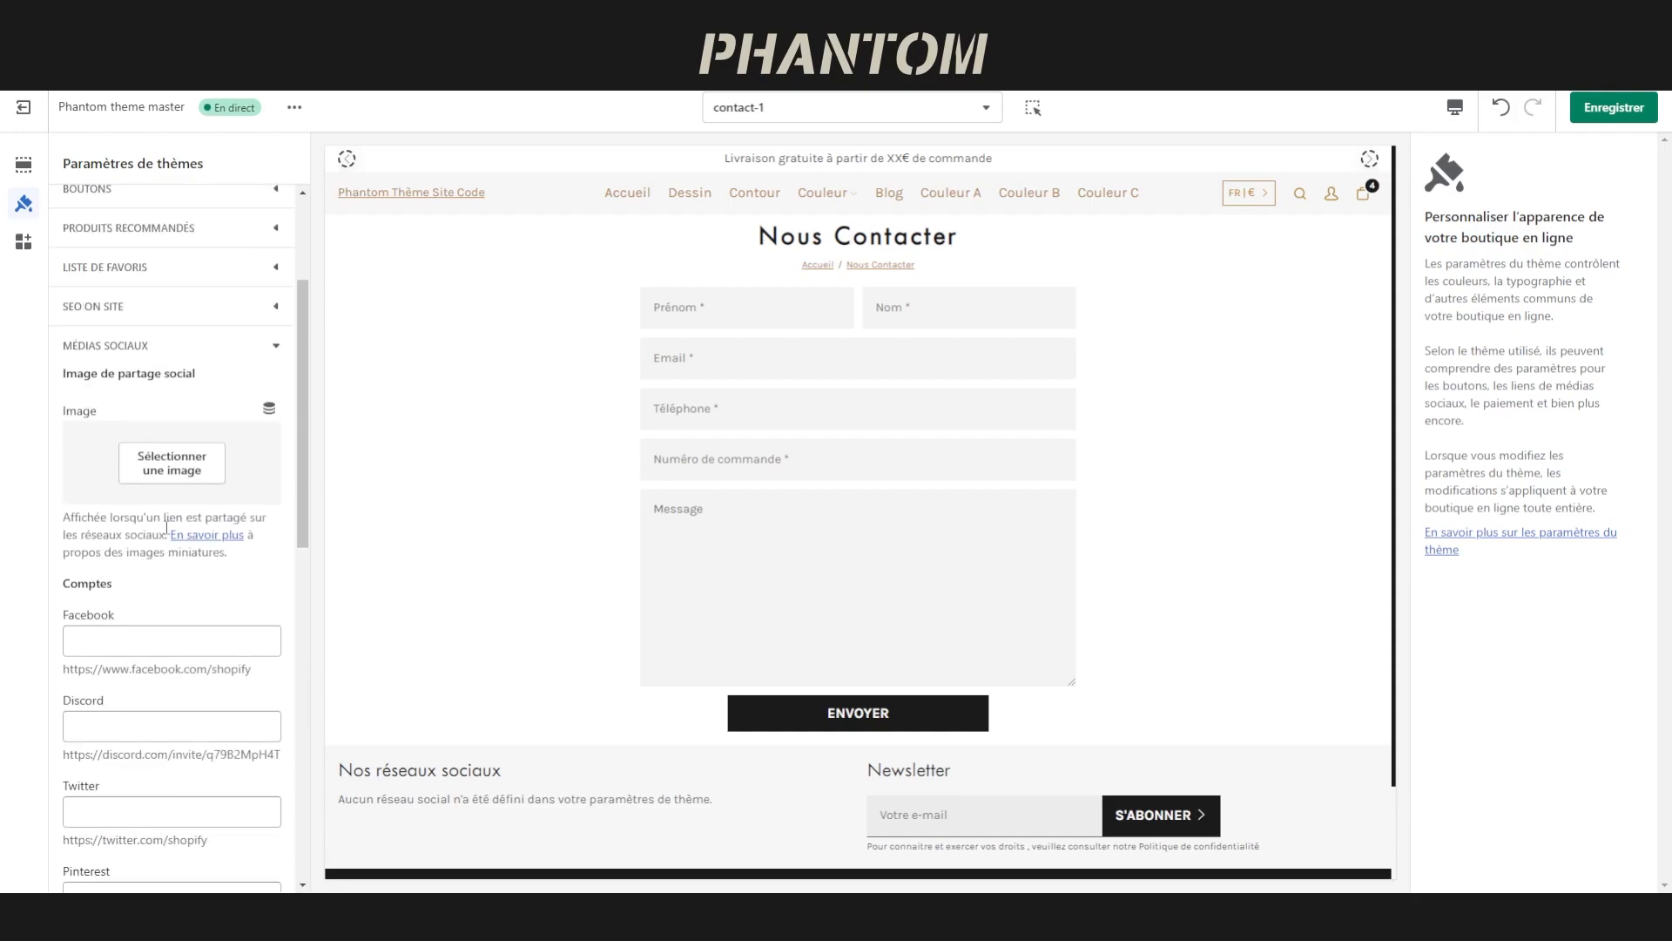
click(140, 345)
Enable the 'Retour vers le haut de page' button in the Addons settings and test it on the Couleurs collection page
click(126, 595)
scroll(127, 558, down, 4)
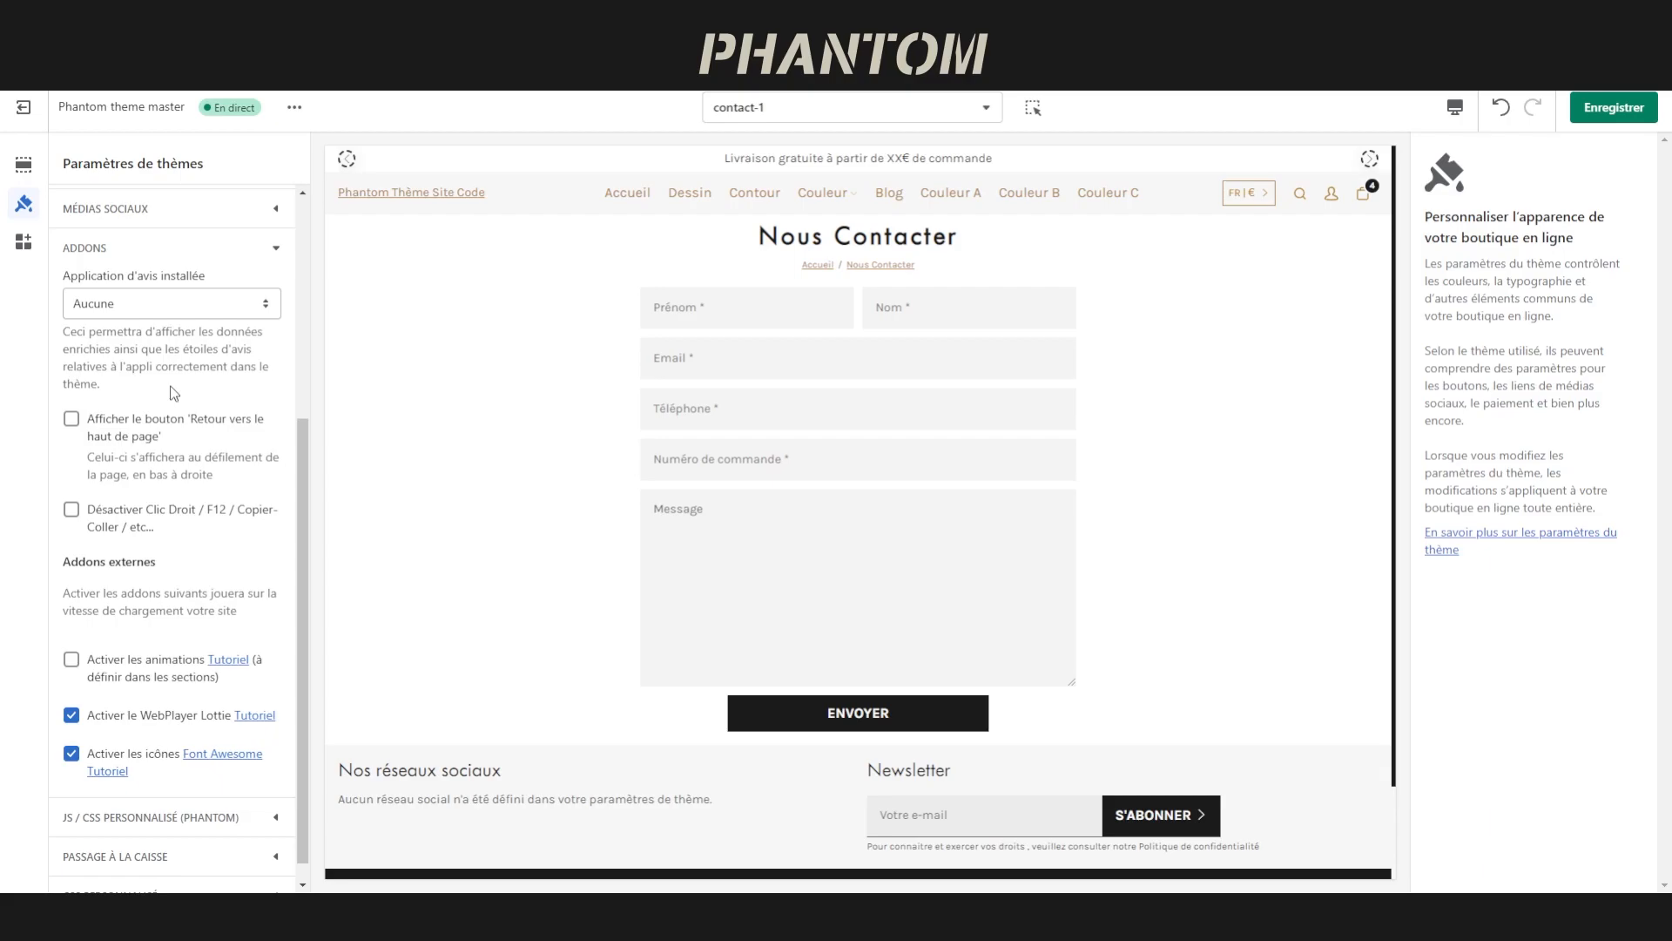
click(178, 299)
click(119, 438)
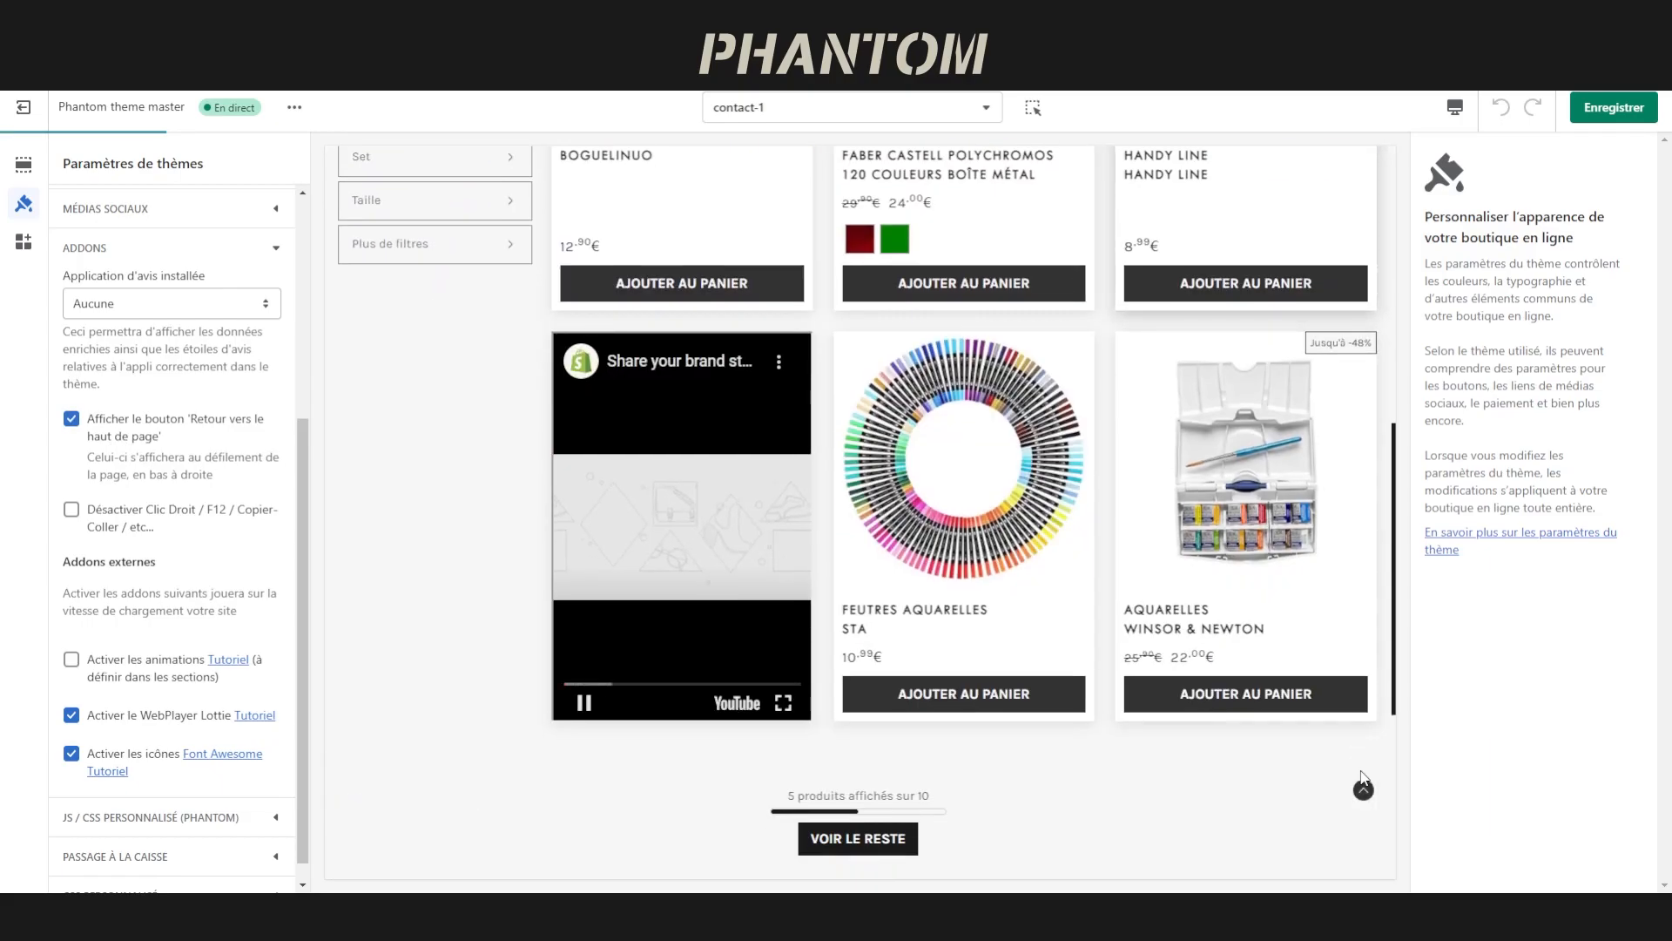
scroll(1365, 788, down, 2)
click(1367, 792)
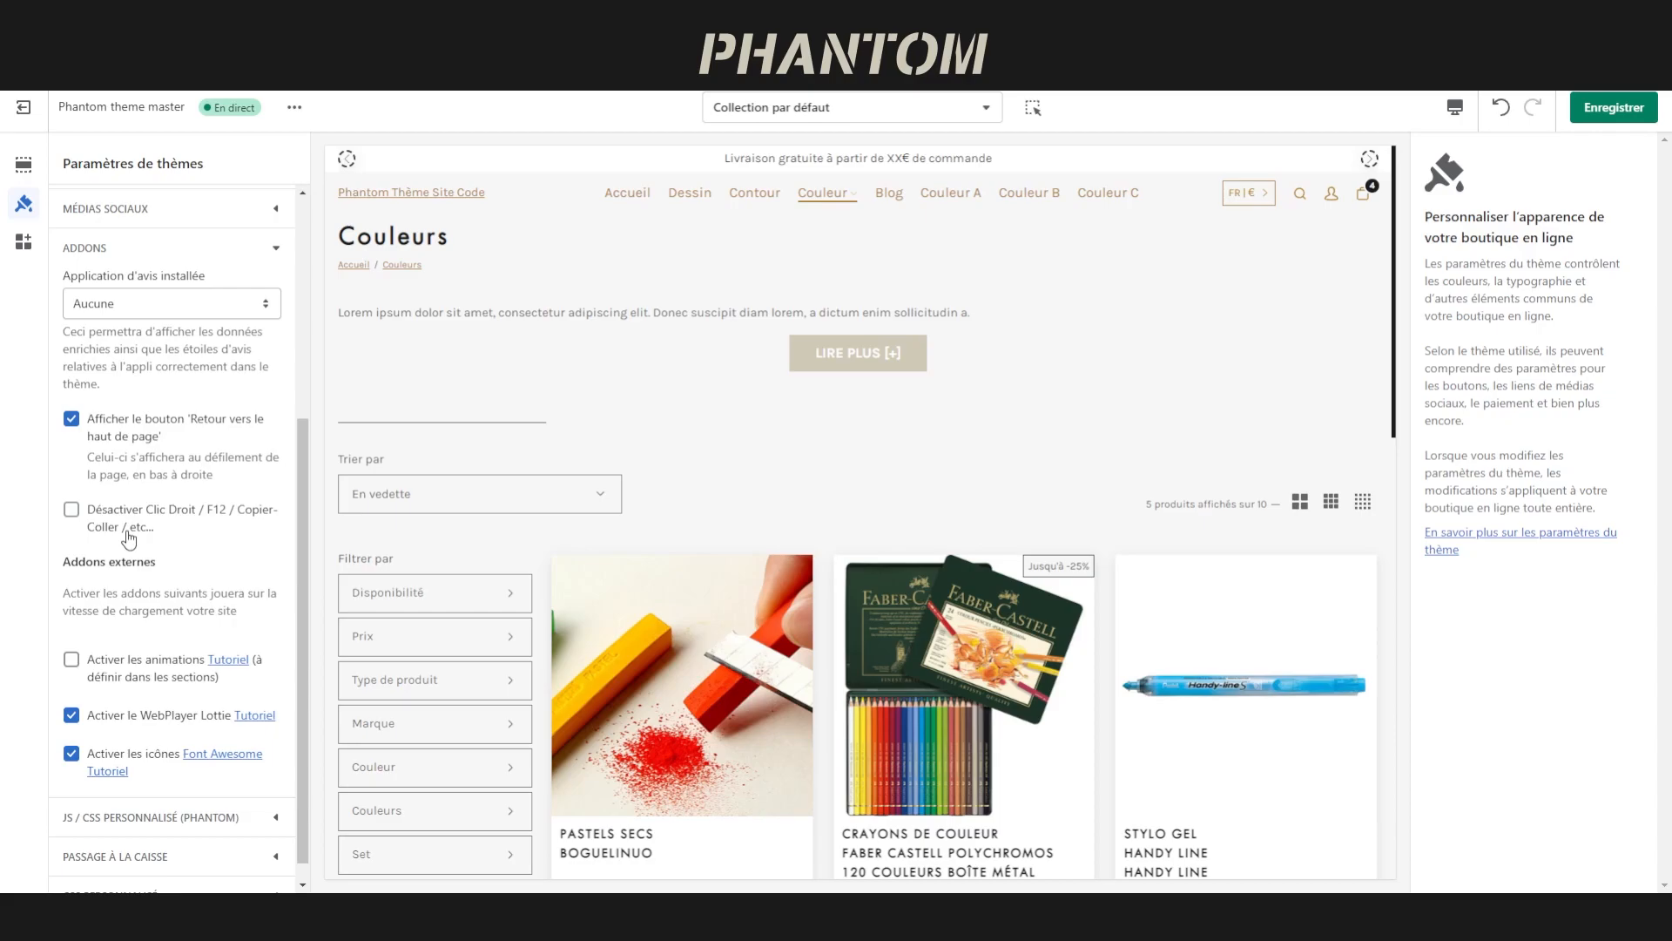
Open the JS / CSS personnalisé (Phantom) settings and examine the 'Avant la balise </head>' group
scroll(124, 601, down, 1)
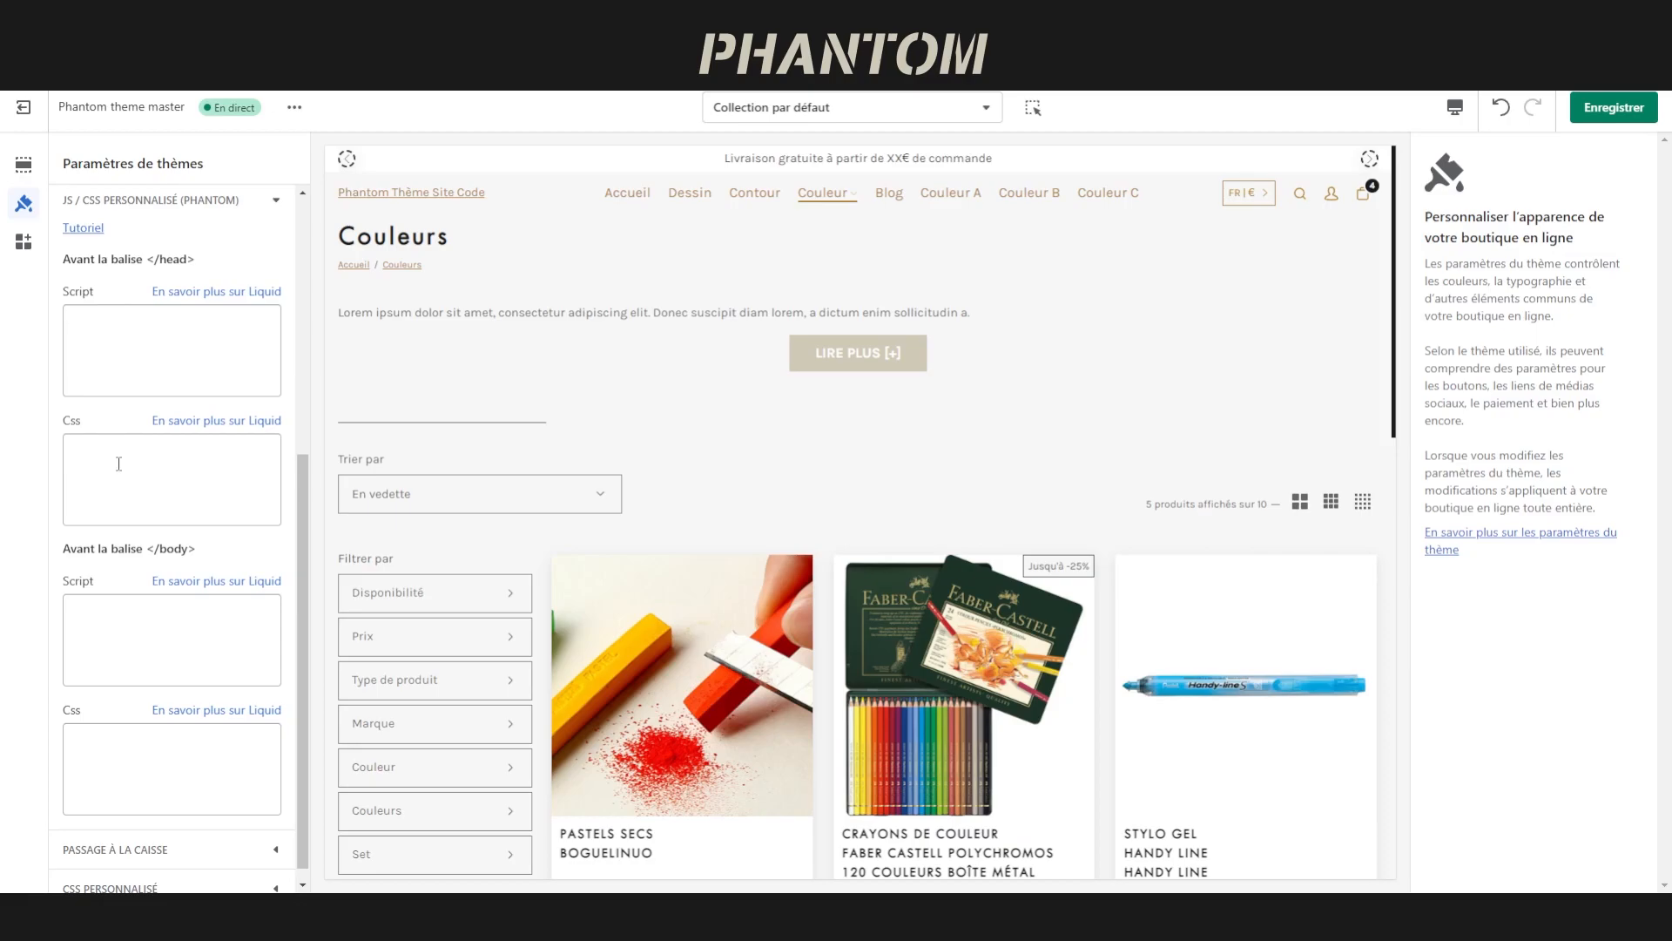
drag(209, 258, 64, 260)
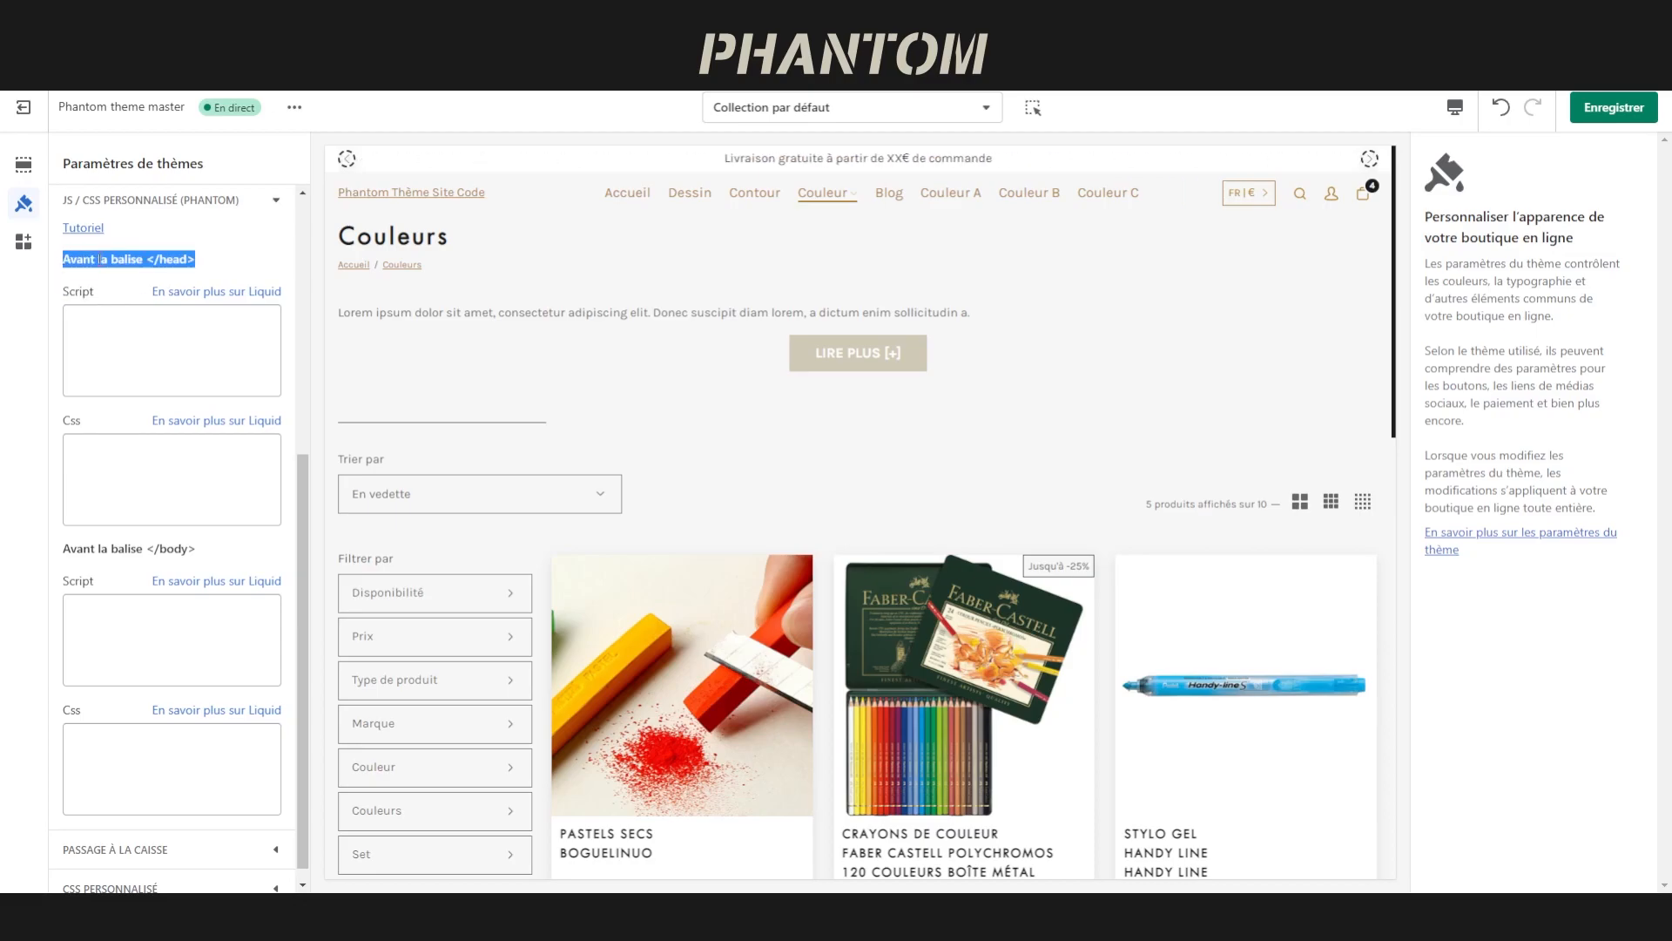
click(130, 323)
click(222, 260)
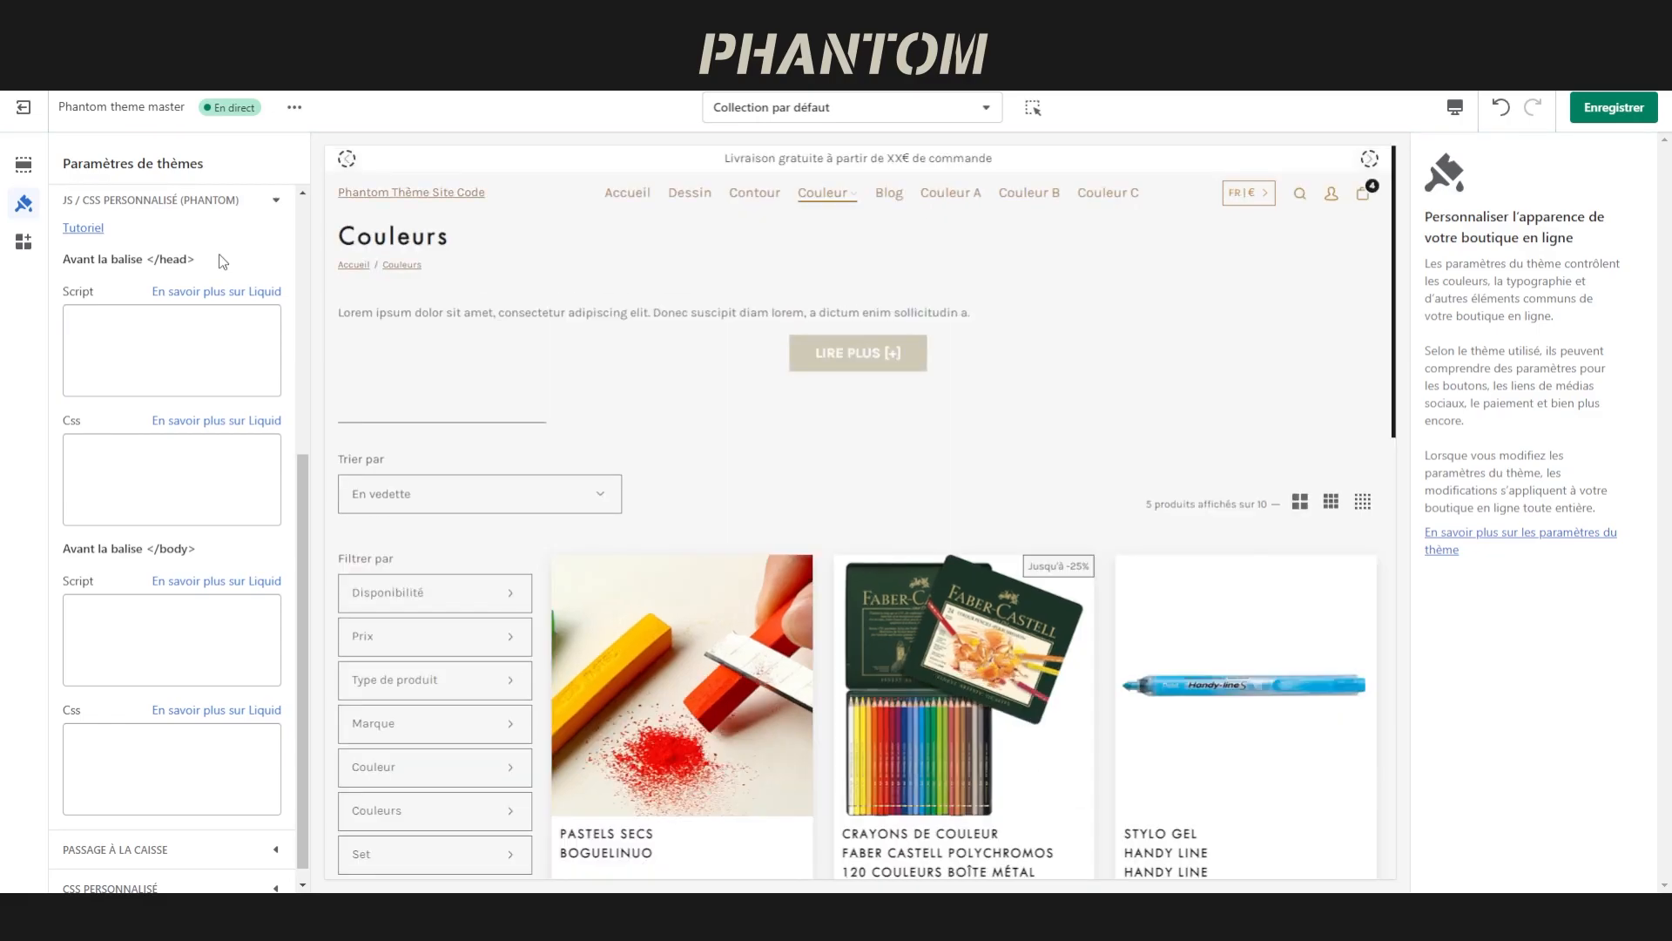
Enter the sample code <script></script> in the head Script field, add blank lines, and clear the field
click(101, 342)
text(<script></script>)
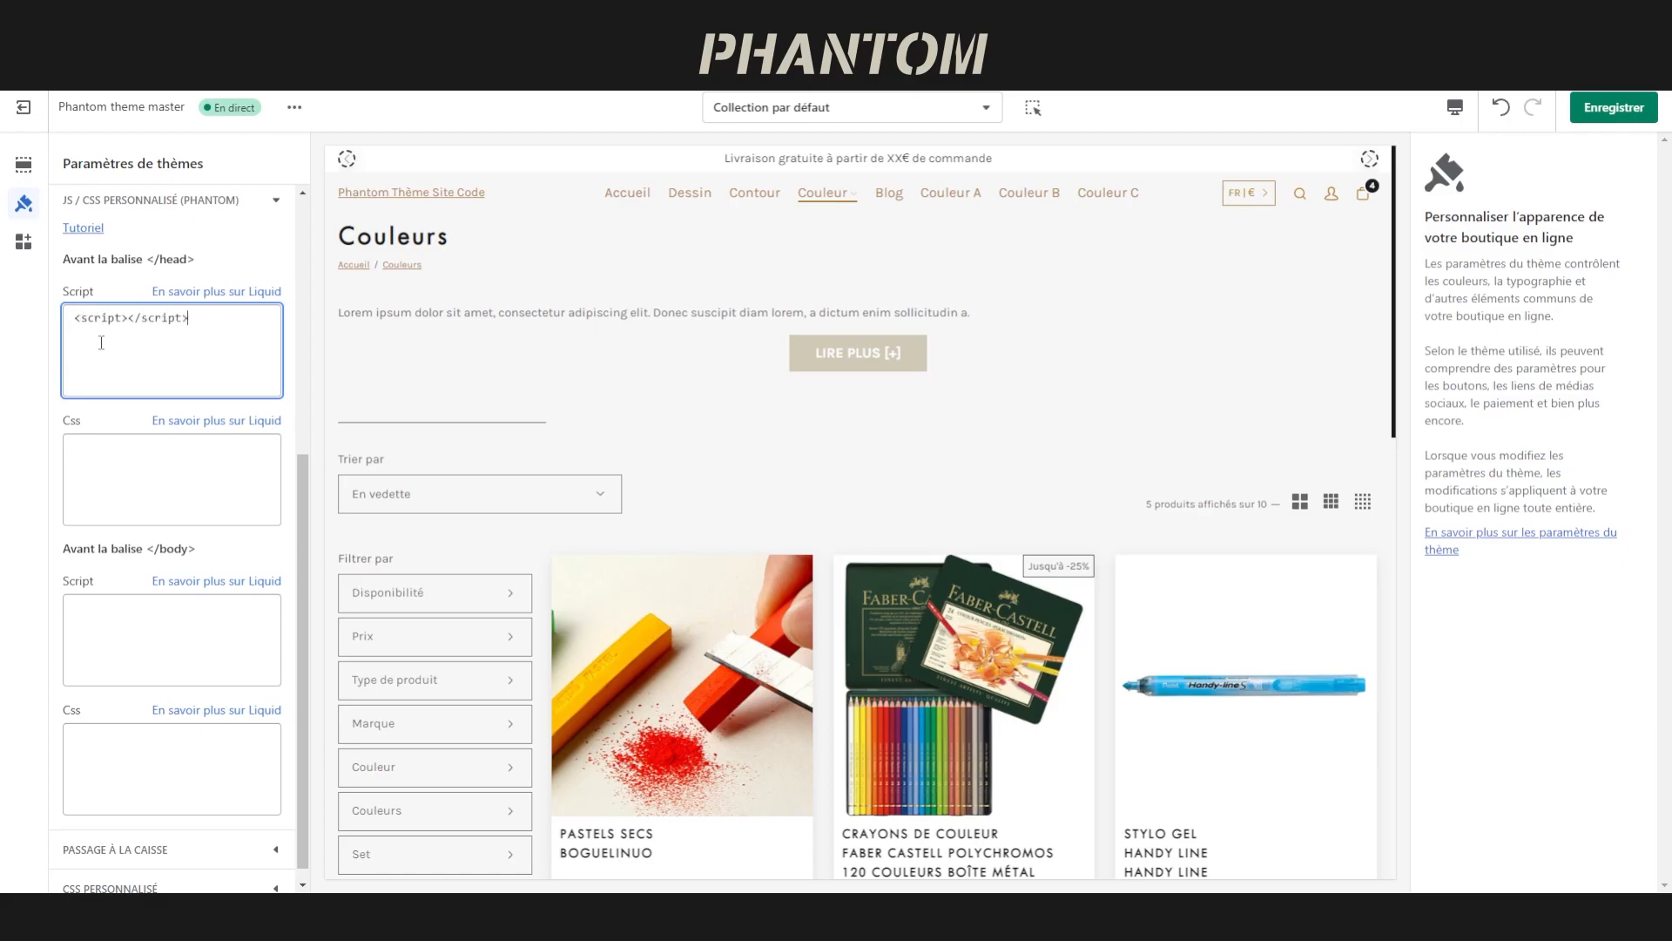
click(128, 324)
key(Return)
key(Return)
click(114, 335)
key(ctrl+a)
key(BackSpace)
Examine the head Css field and the 'Avant la balise </body>' group of the custom code settings
click(98, 472)
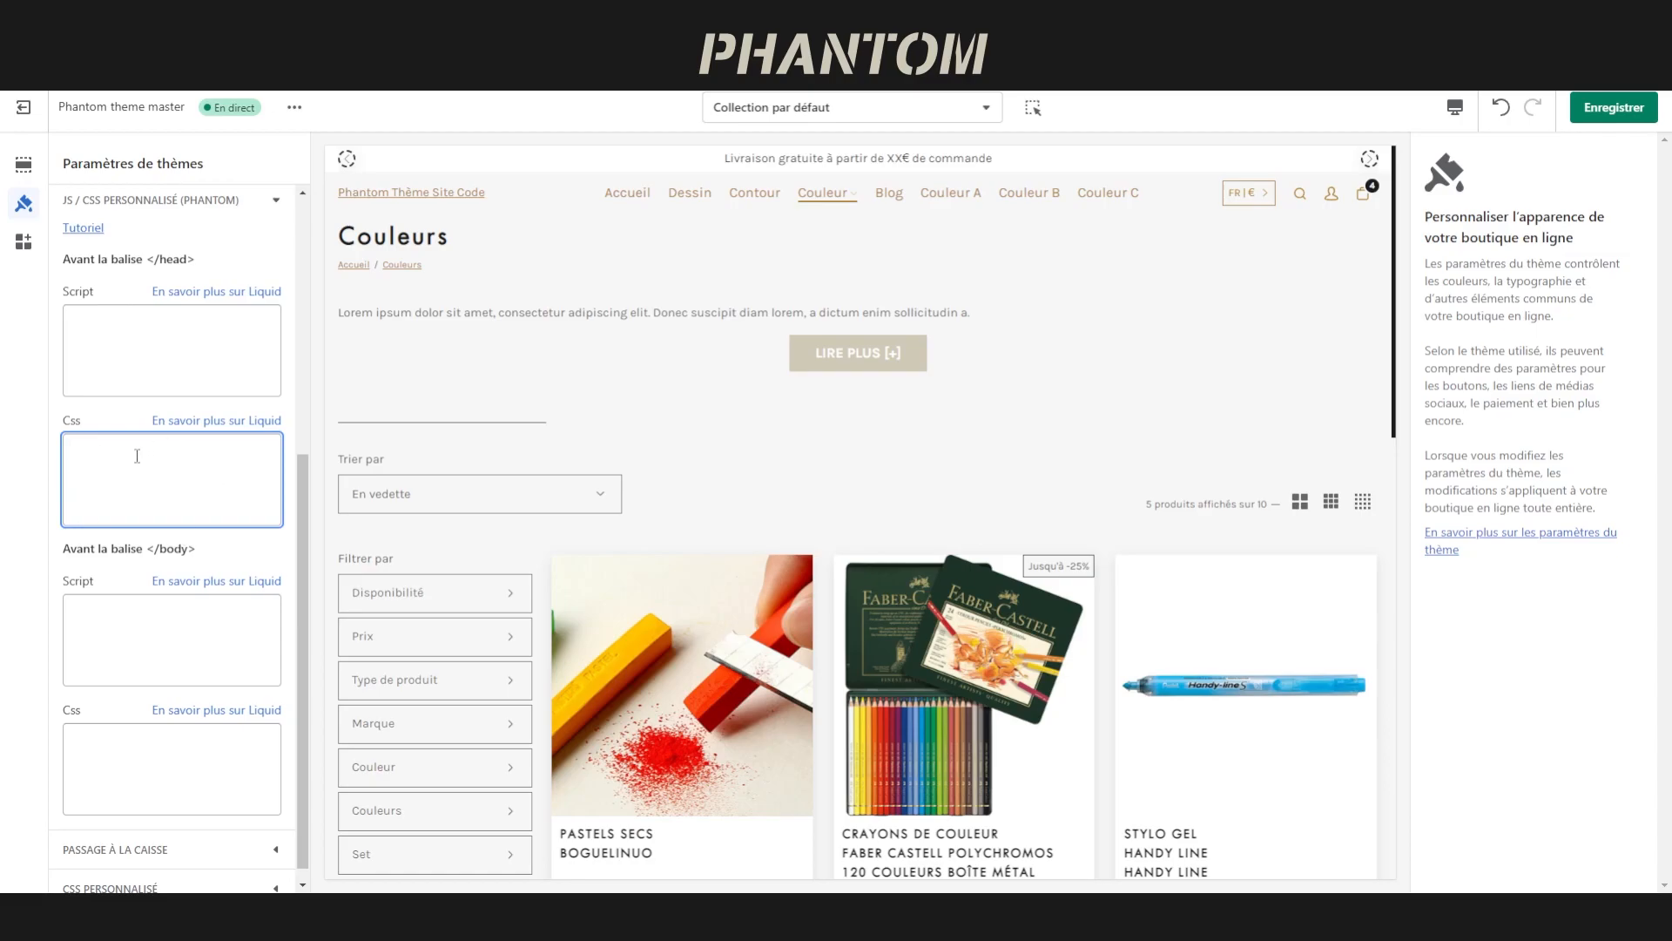
scroll(137, 455, down, 1)
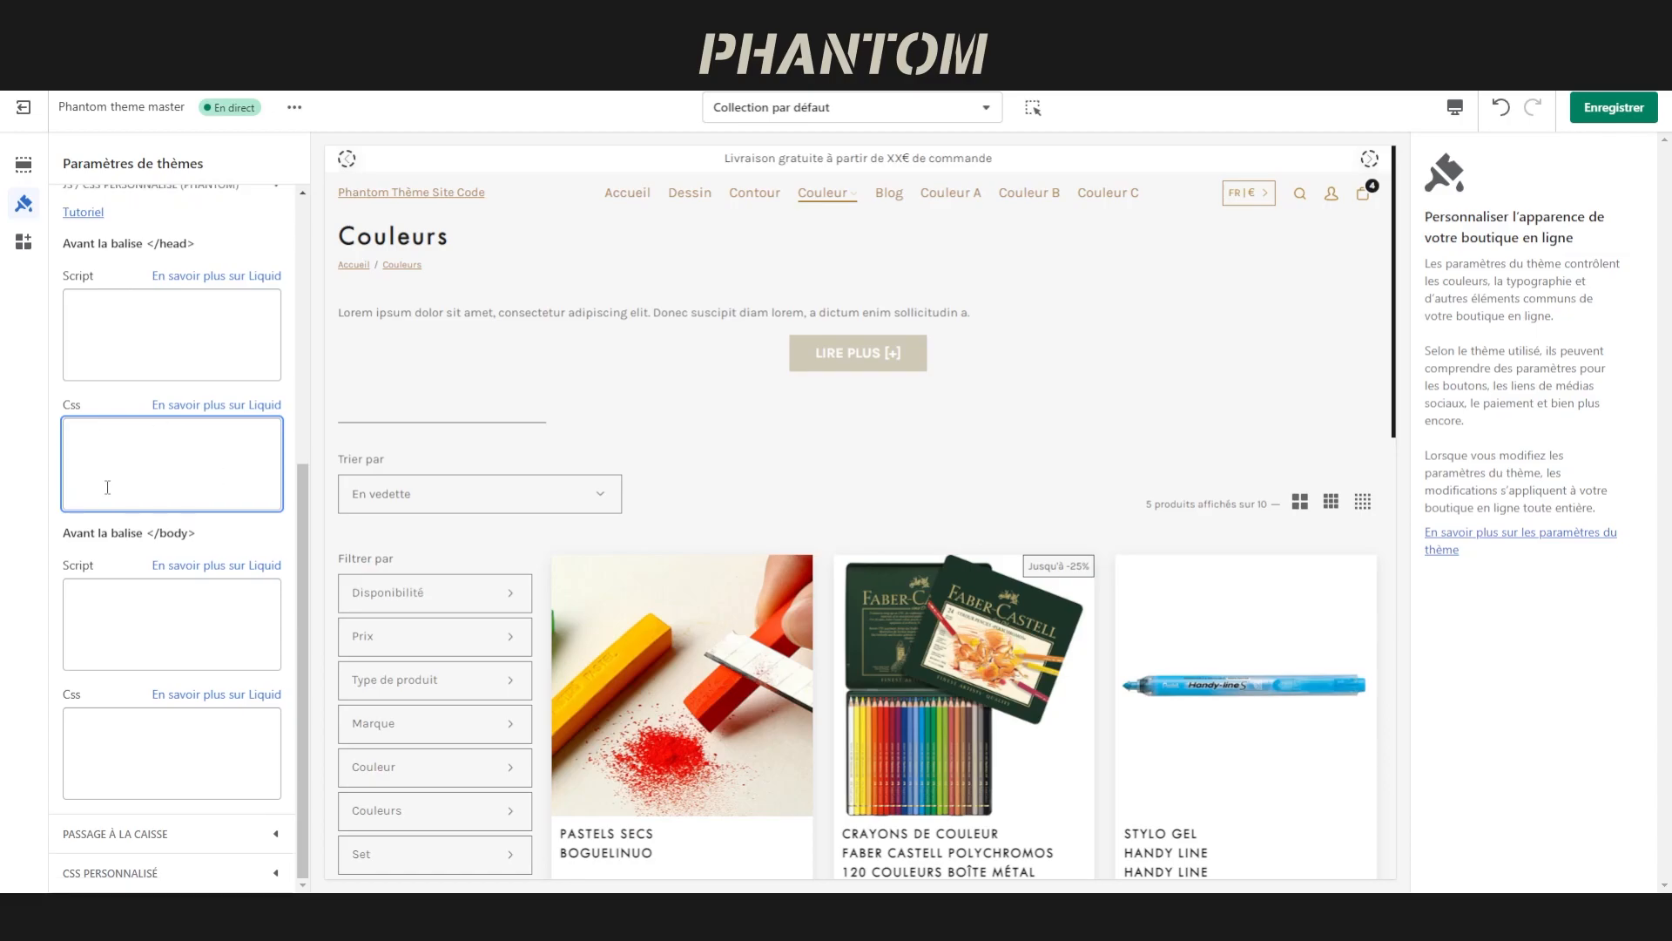
mouse_move(61, 533)
mouse_down()
mouse_move(210, 537)
mouse_move(30, 519)
mouse_move(61, 533)
mouse_up()
click(207, 538)
click(151, 530)
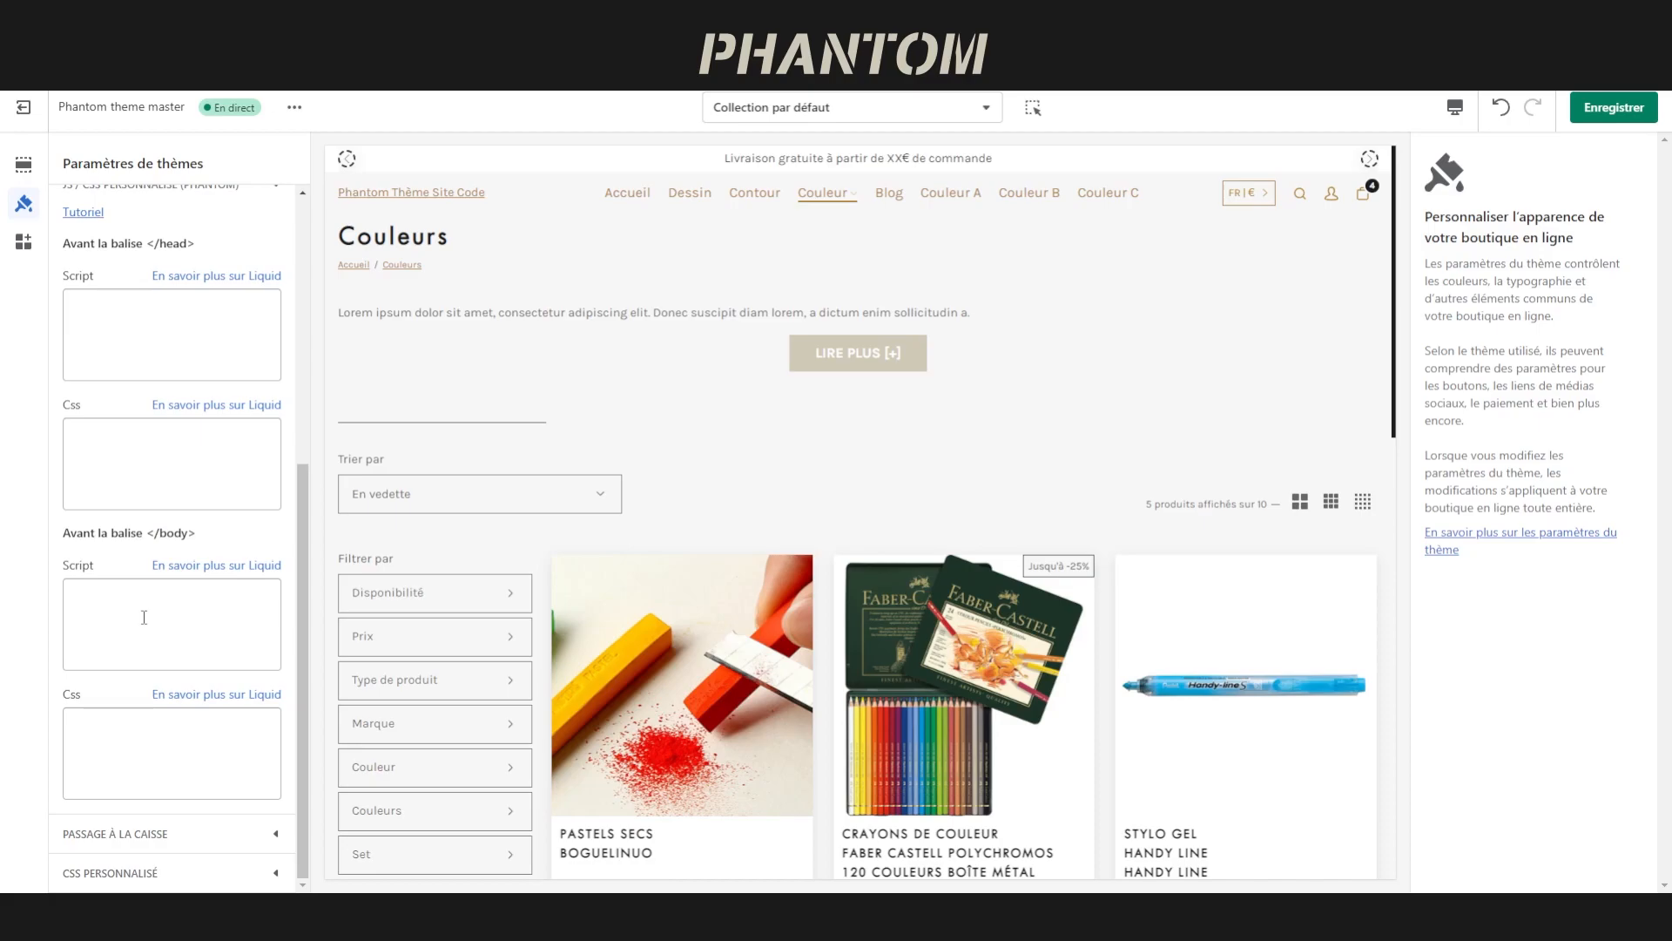
Open the Passage à la caisse settings and review the banner, logo and main content options
click(105, 832)
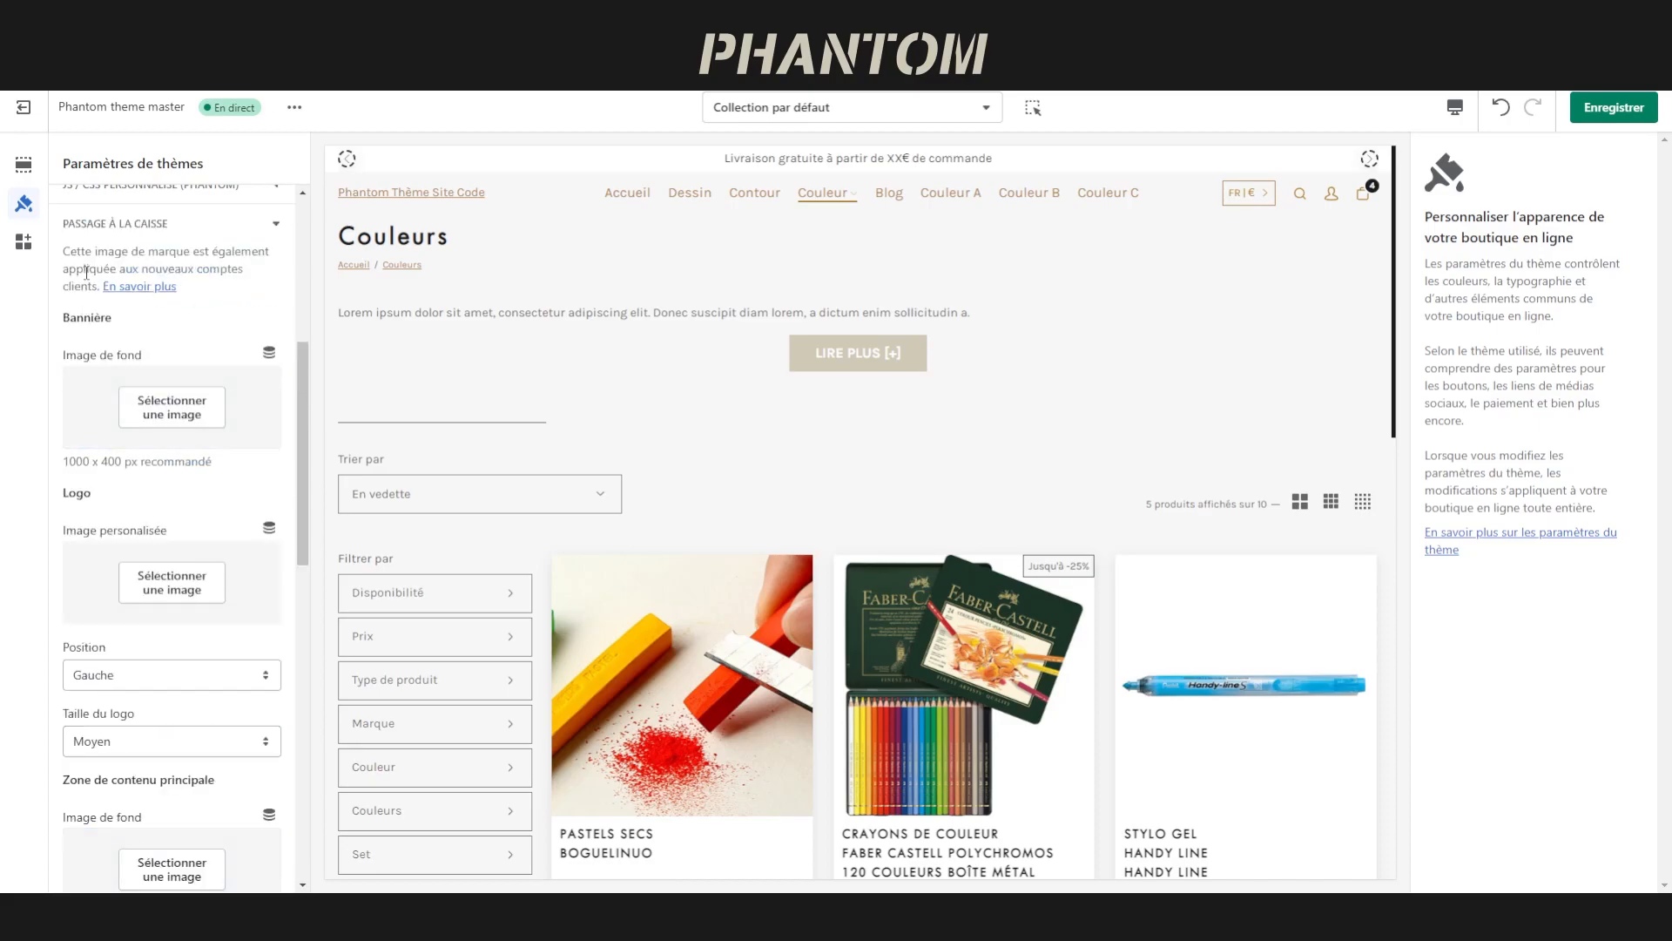
scroll(86, 273, down, 7)
scroll(124, 714, down, 1)
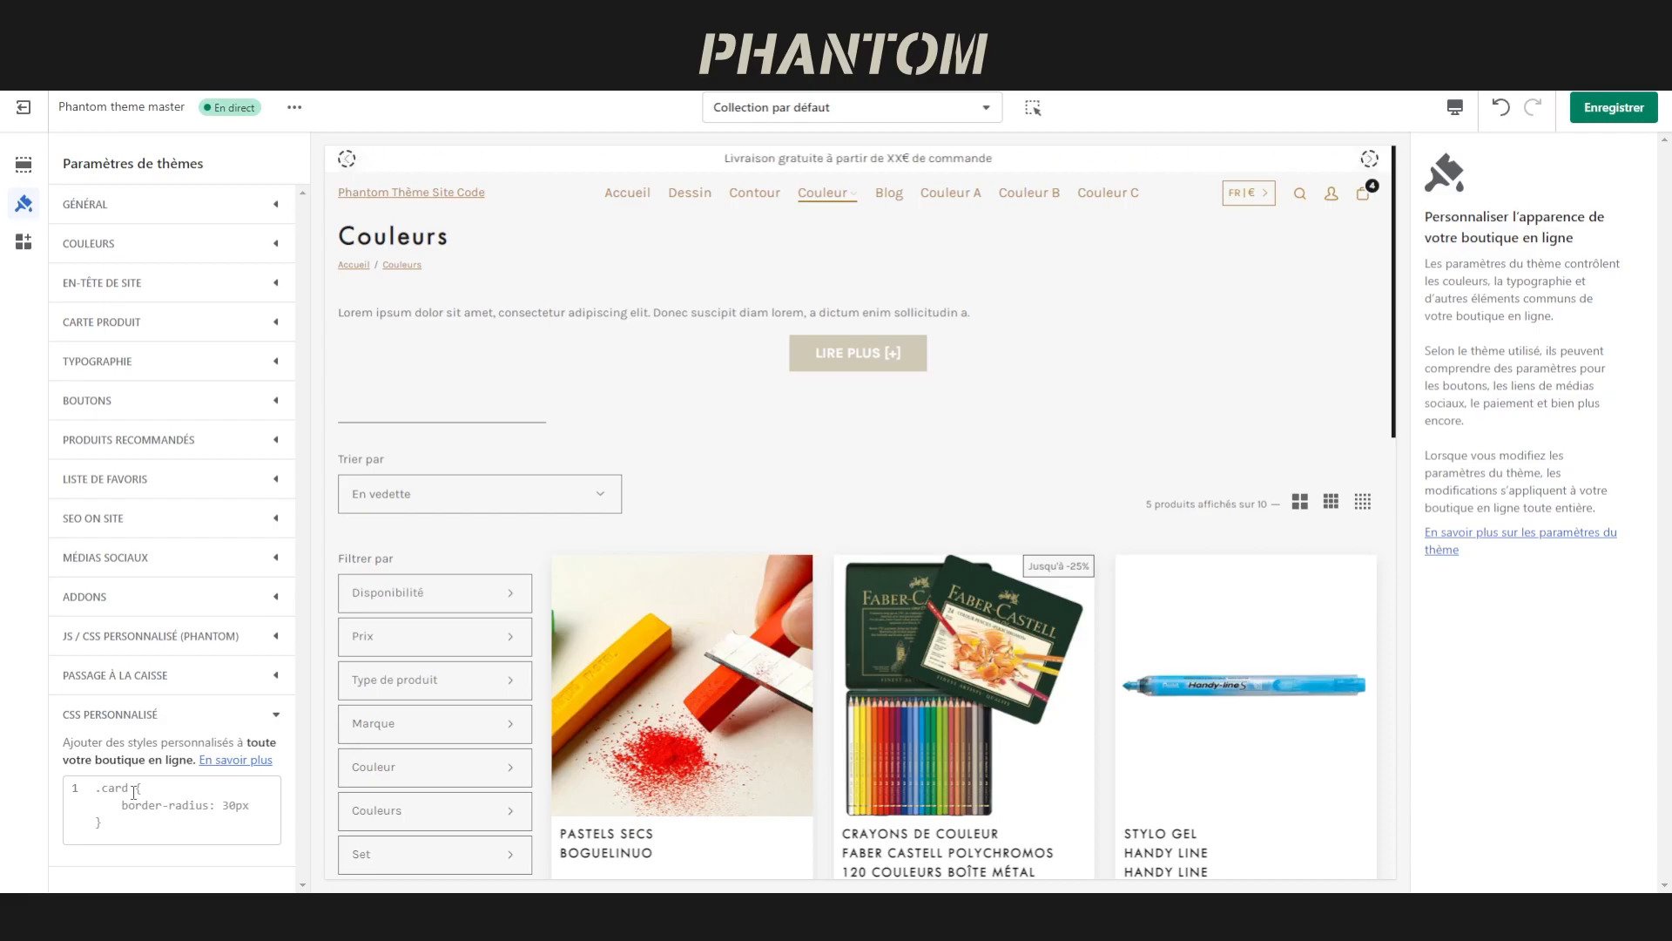
Compare the CSS personnalisé field with the head Css field of the JS / CSS personnalisé (Phantom) settings
click(133, 791)
click(96, 635)
scroll(113, 636, down, 3)
click(129, 640)
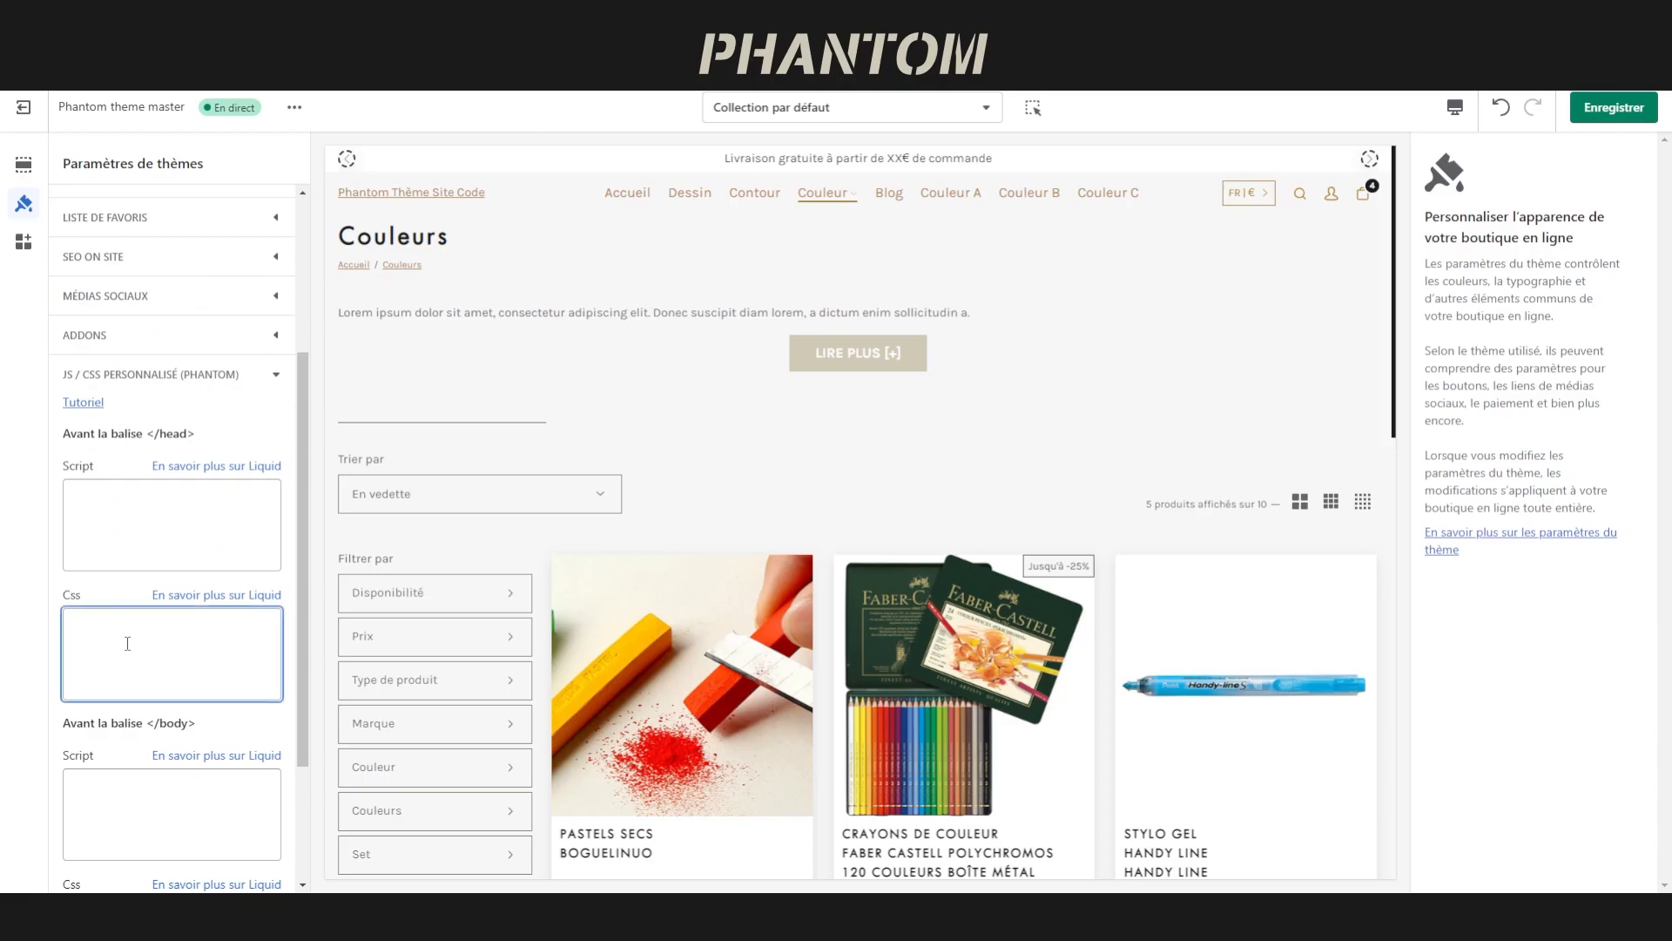